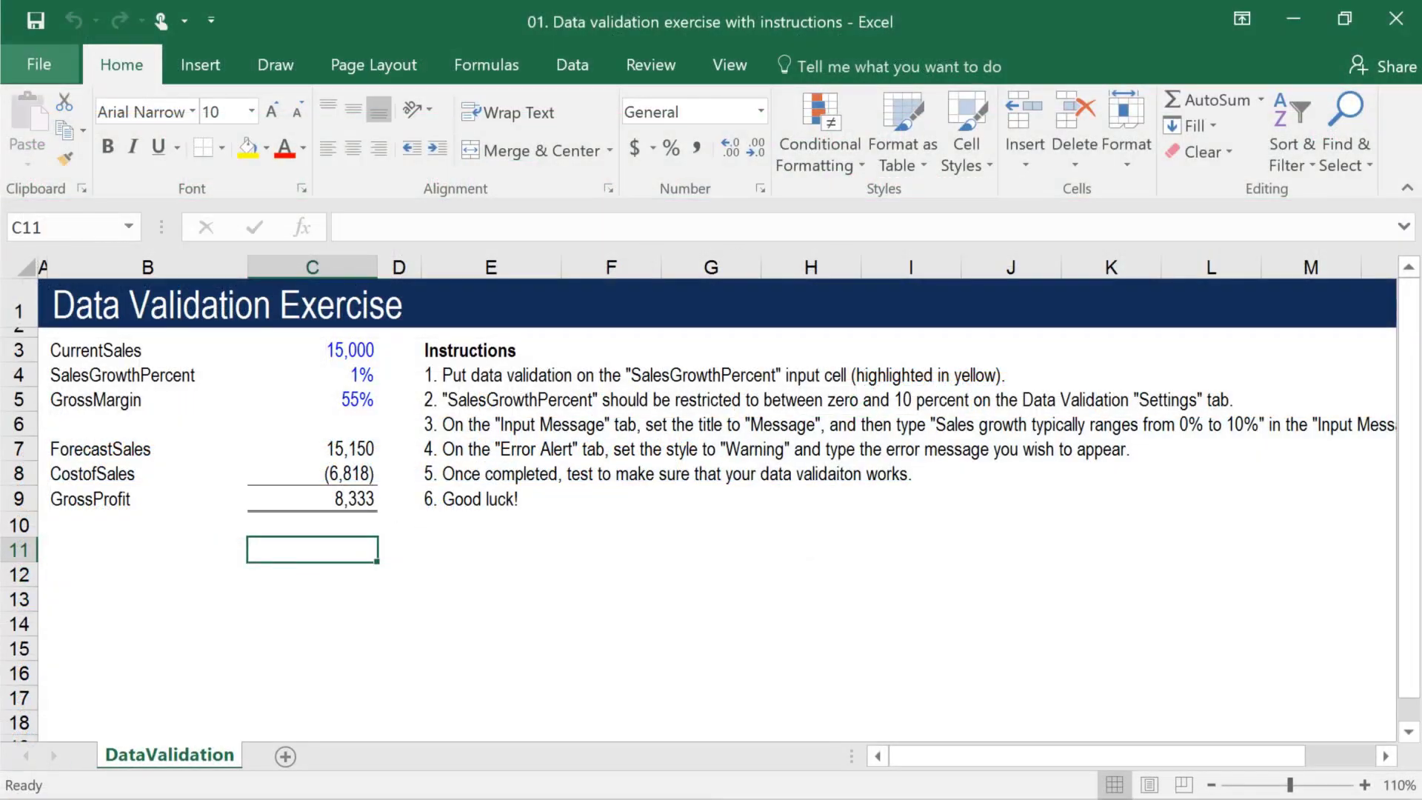
Select the GrossMargin input cell, C5, in the block of sales assumptions
{"action": "key", "text": "Up"}
{"action": "key", "text": "Up"}
{"action": "key", "text": "Up"}
{"action": "key", "text": "Up"}
{"action": "key", "text": "Up"}
{"action": "key", "text": "Up"}
{"action": "key", "text": "Up"}
{"action": "key", "text": "Up"}
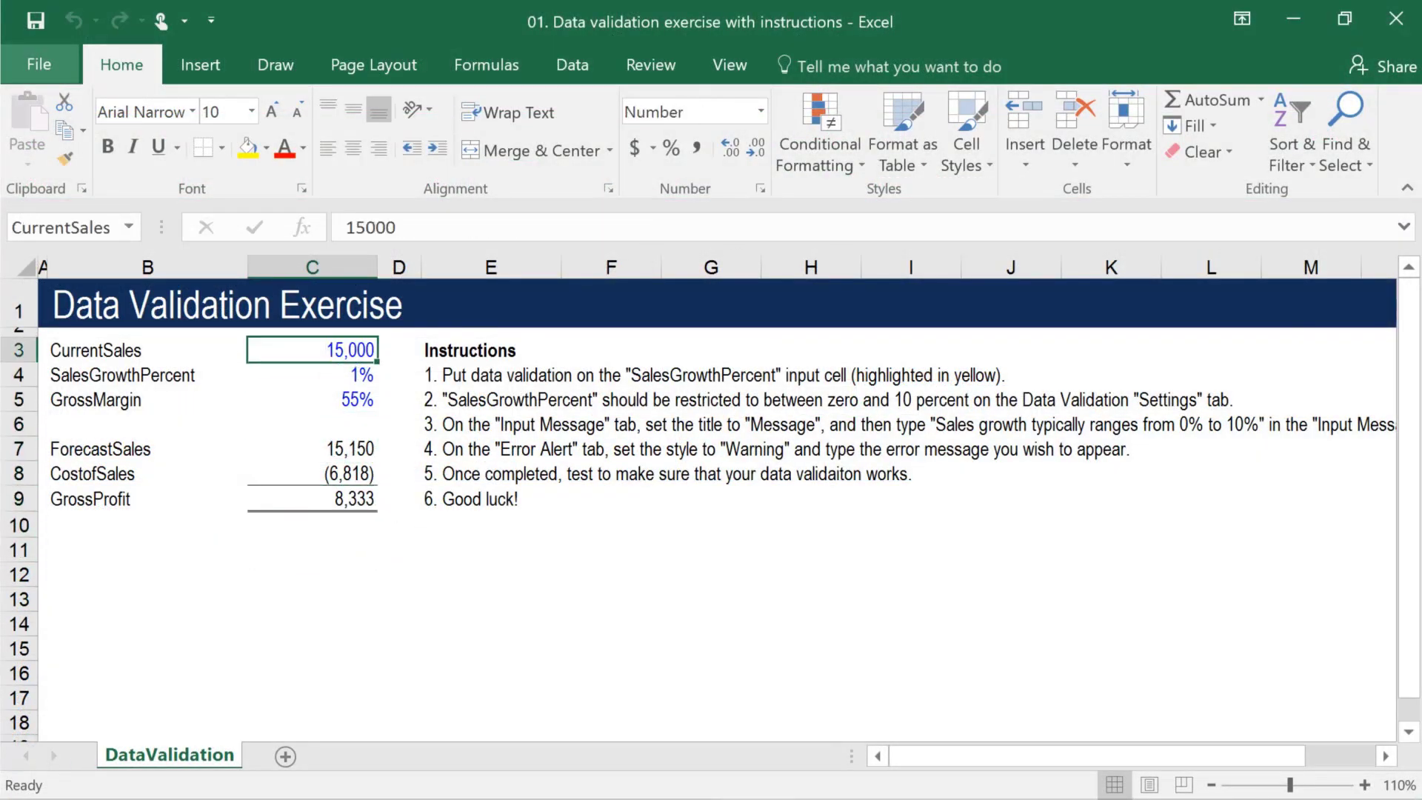
{"action": "key", "text": "Down"}
{"action": "key", "text": "Down"}
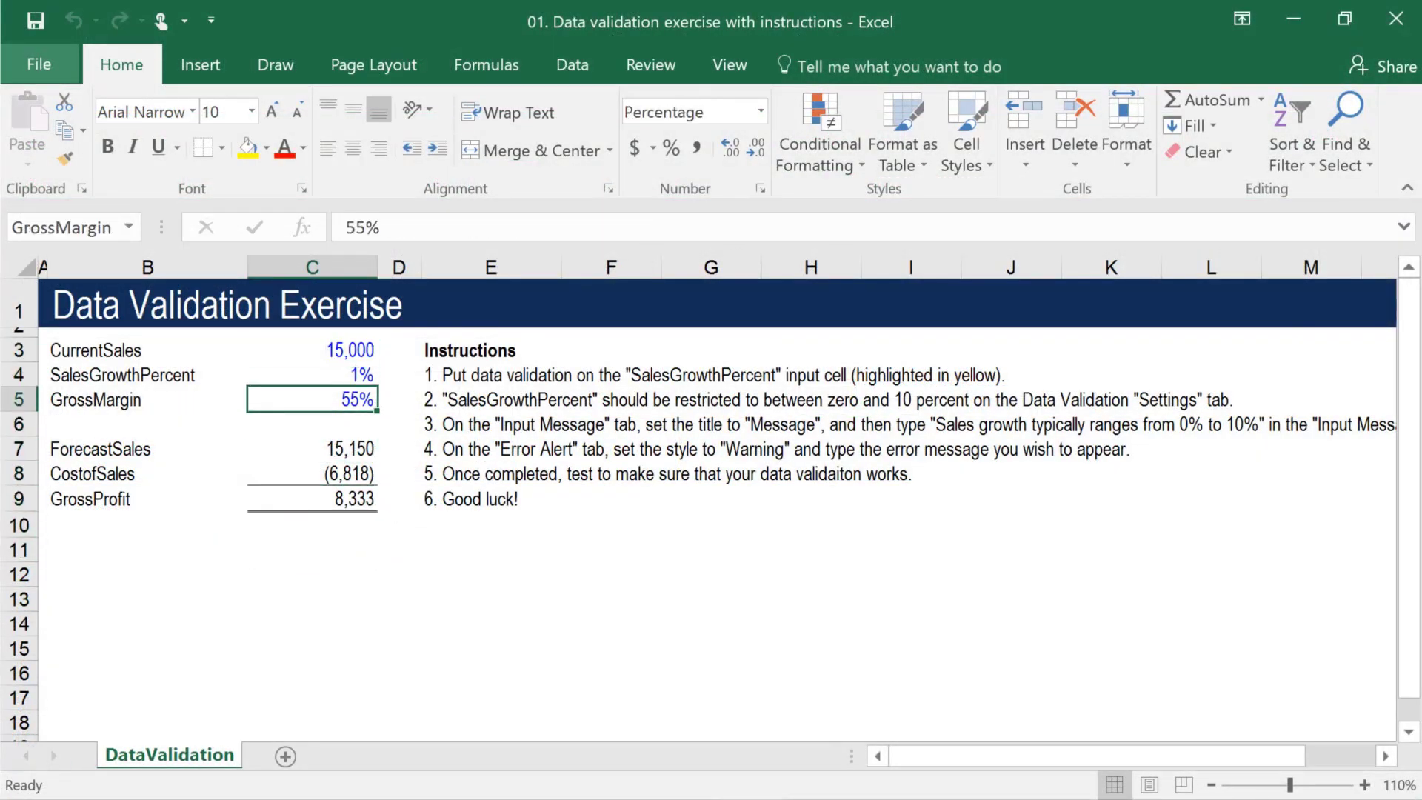
Open the data validation settings for the GrossMargin input cell
{"action": "left_click", "coordinate": [569, 68]}
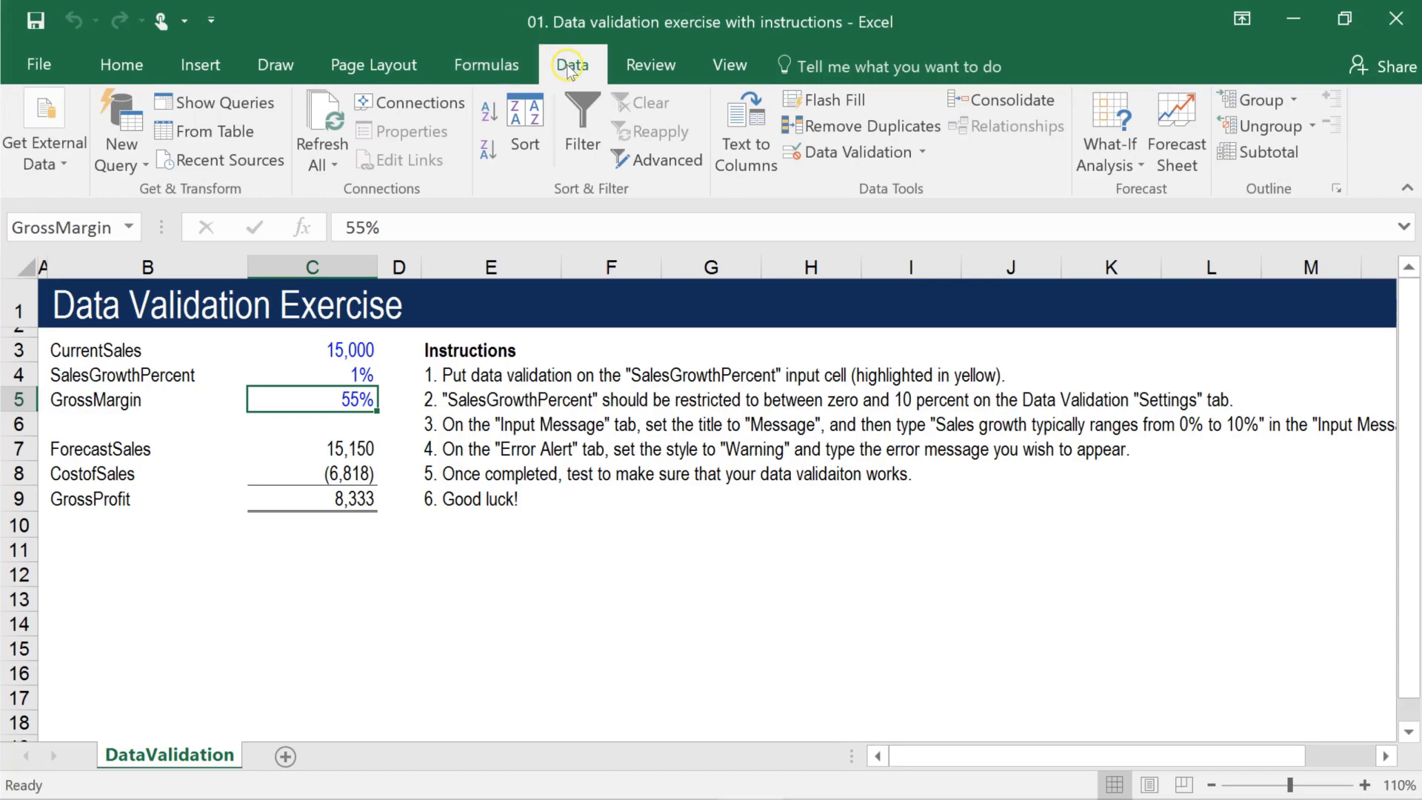
{"action": "left_click", "coordinate": [922, 154]}
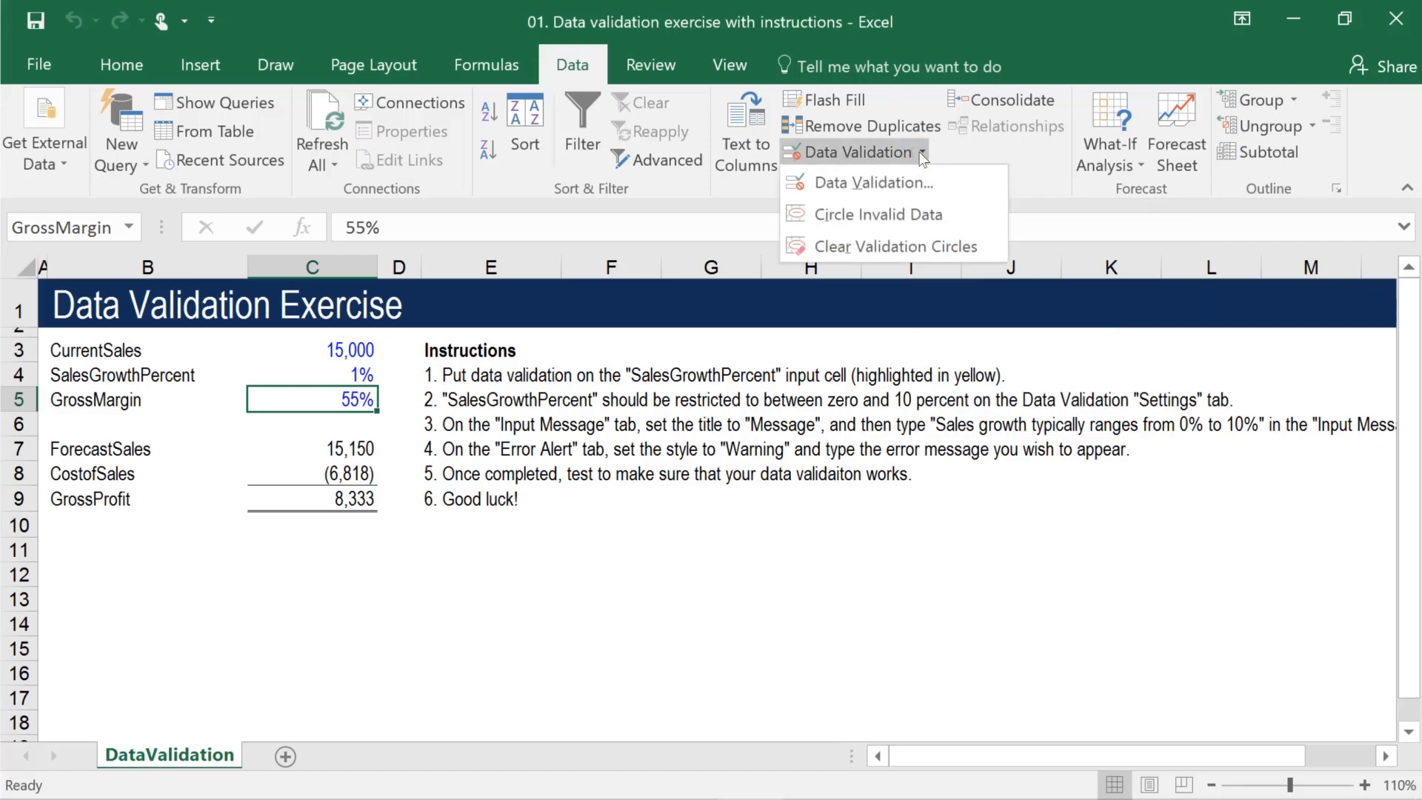
{"action": "left_click", "coordinate": [922, 154]}
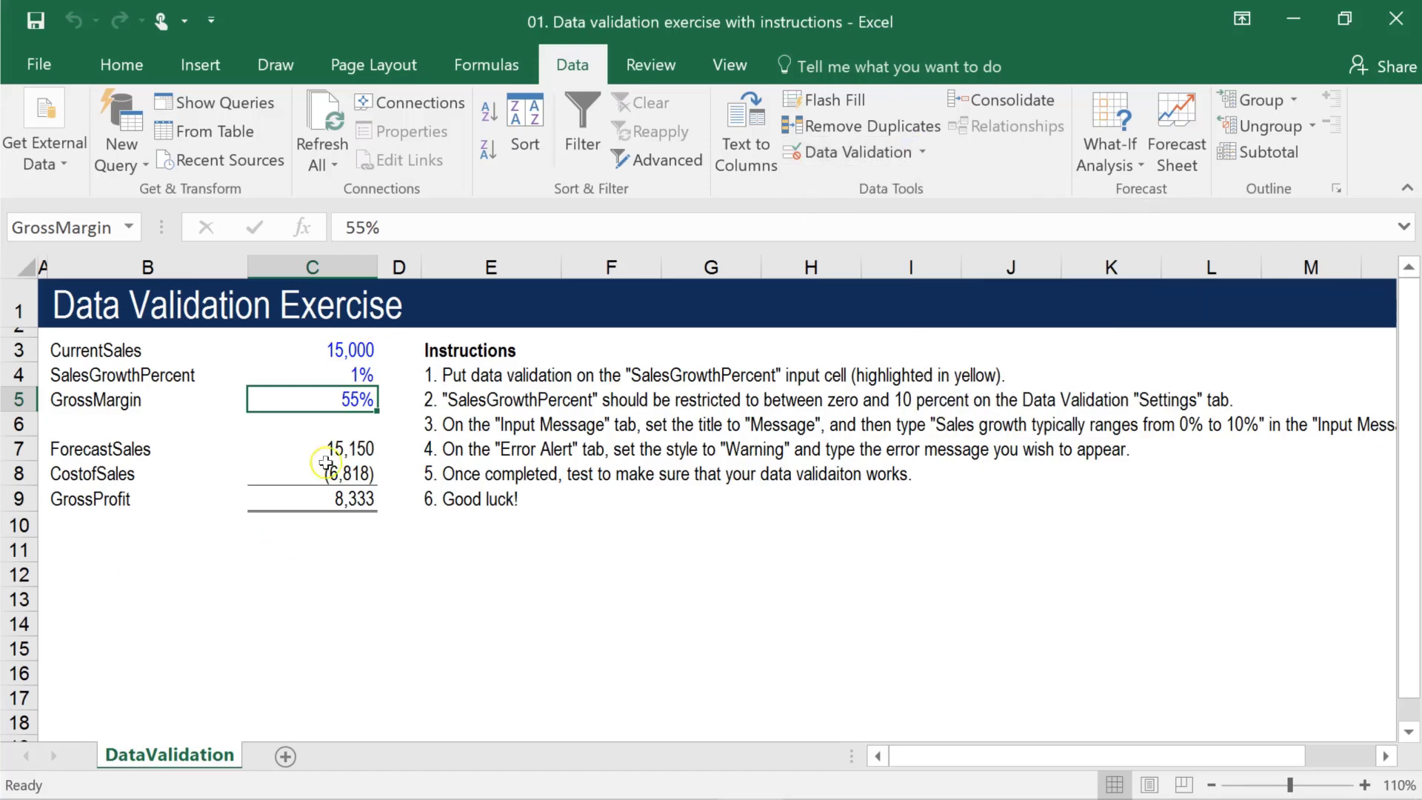
{"action": "left_click", "coordinate": [330, 420]}
{"action": "key", "text": "Up"}
{"action": "key", "text": "Up"}
{"action": "key", "text": "Up"}
{"action": "key", "text": "Down"}
{"action": "key", "text": "Down"}
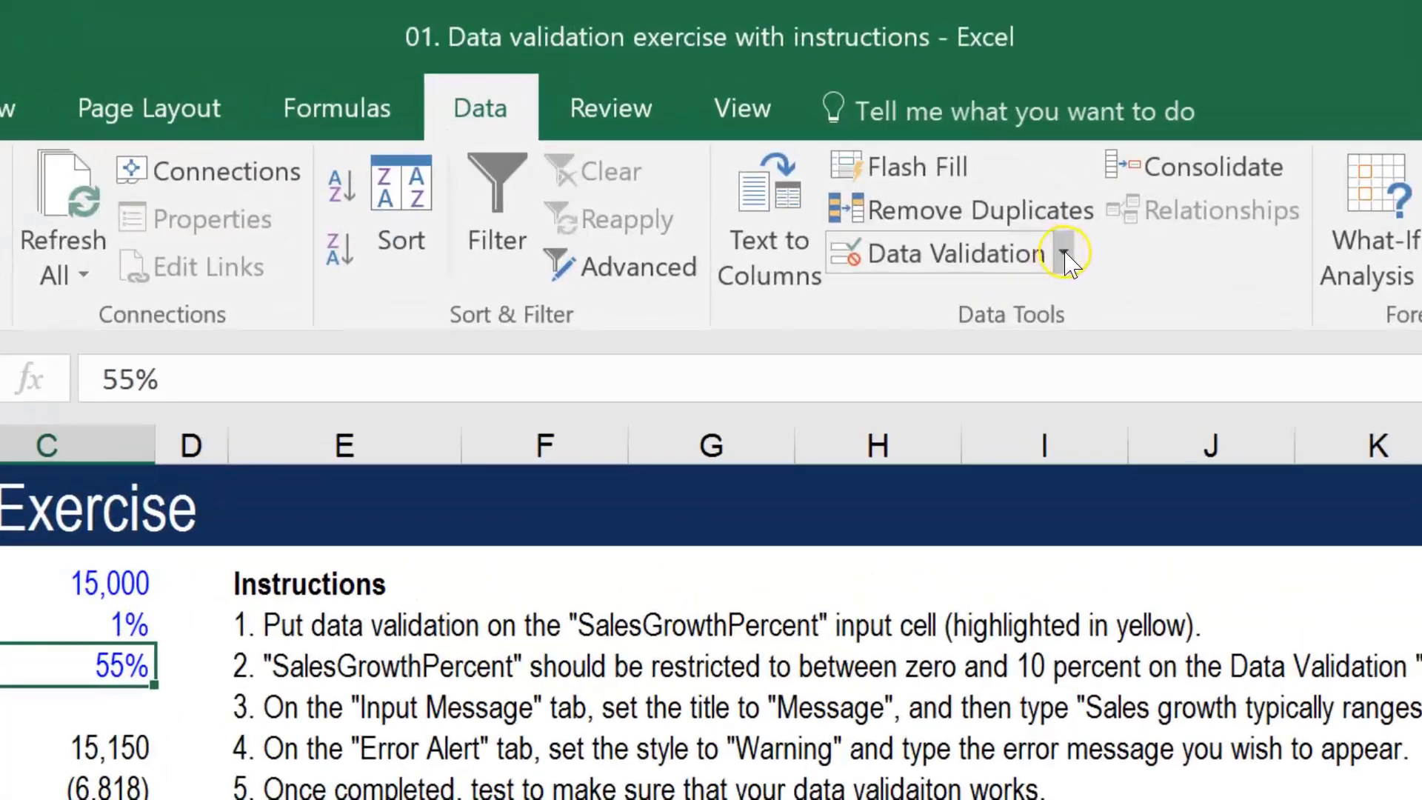
{"action": "left_click", "coordinate": [988, 200]}
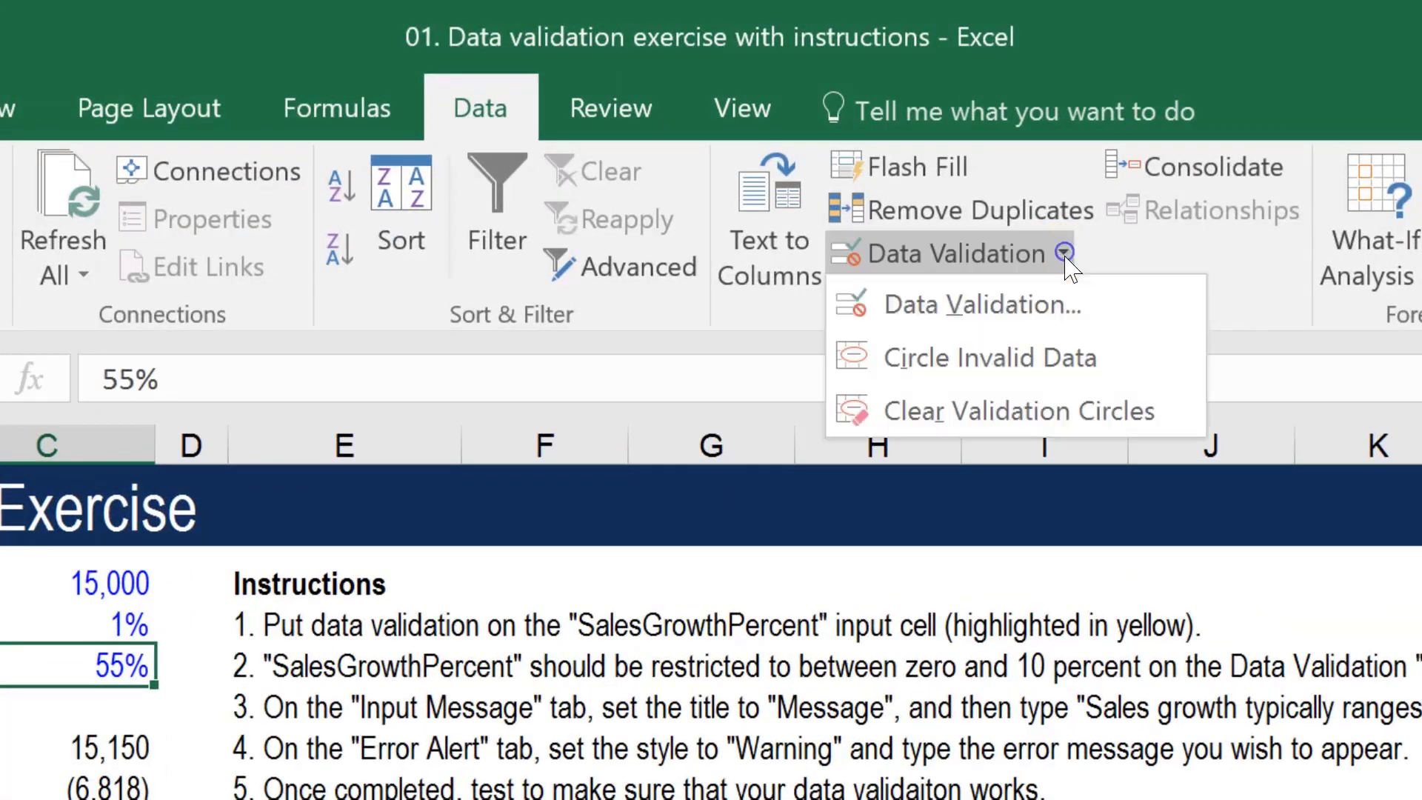
{"action": "left_click", "coordinate": [1016, 305]}
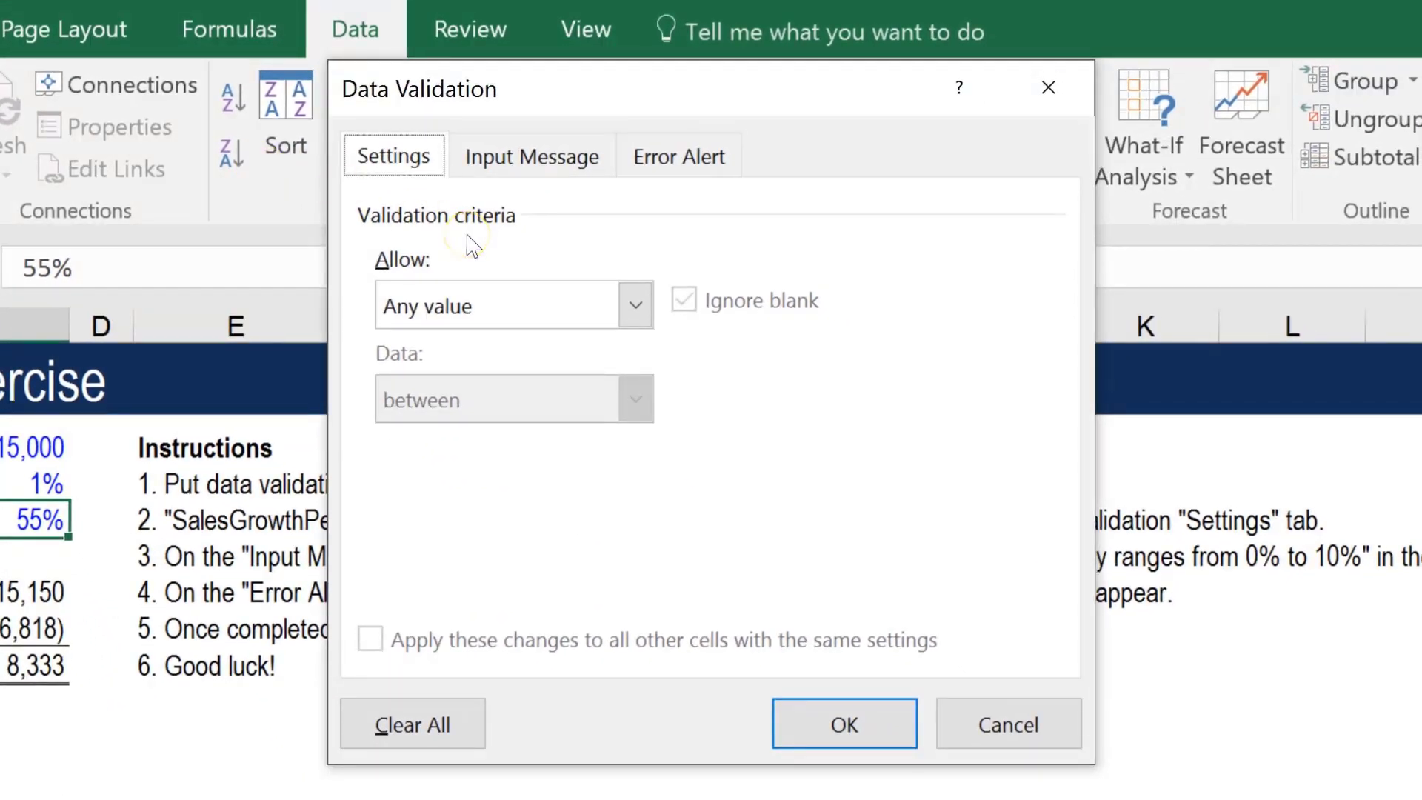
Restrict the GrossMargin cell to decimal values between a minimum of 0 and a maximum of 0.9
{"action": "left_click", "coordinate": [483, 306]}
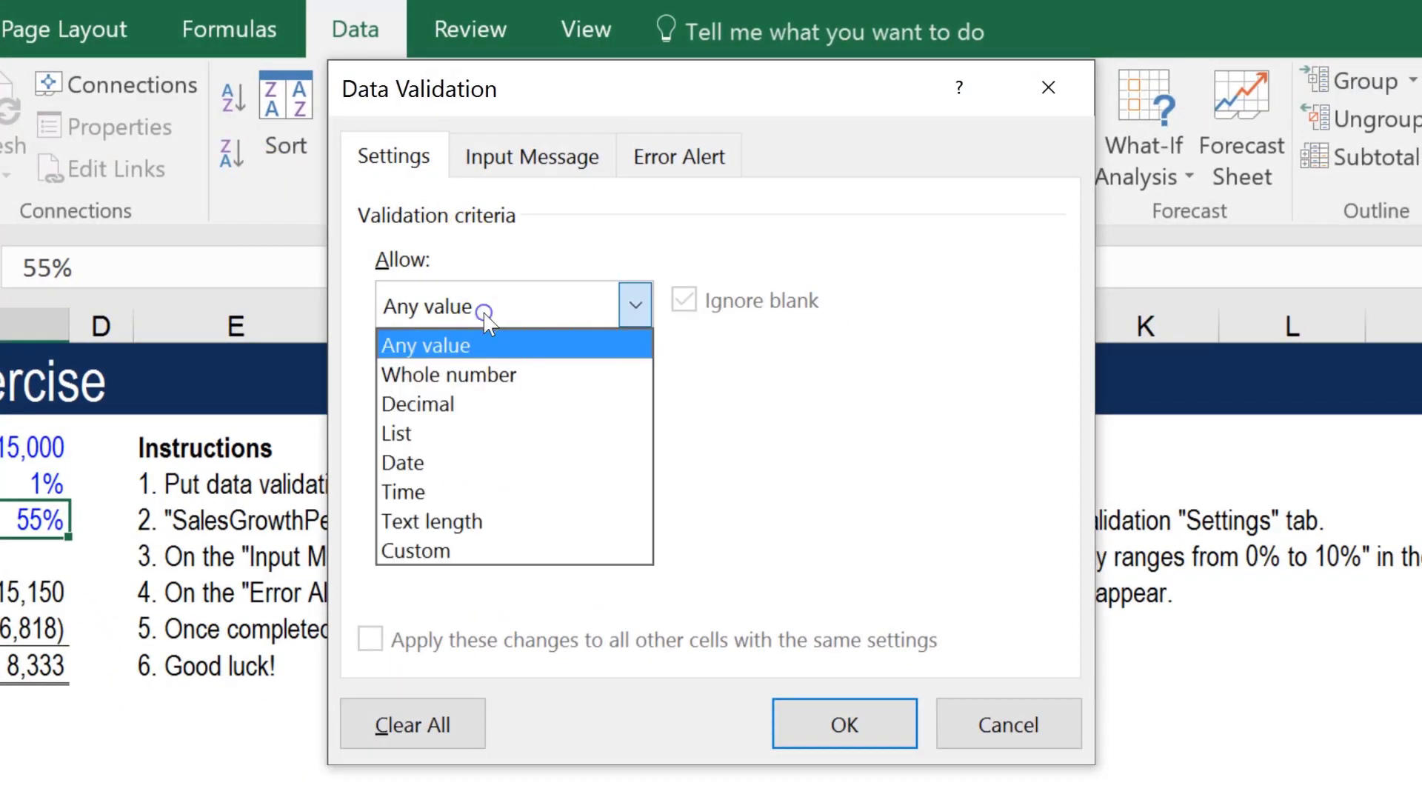
{"action": "left_click", "coordinate": [486, 406]}
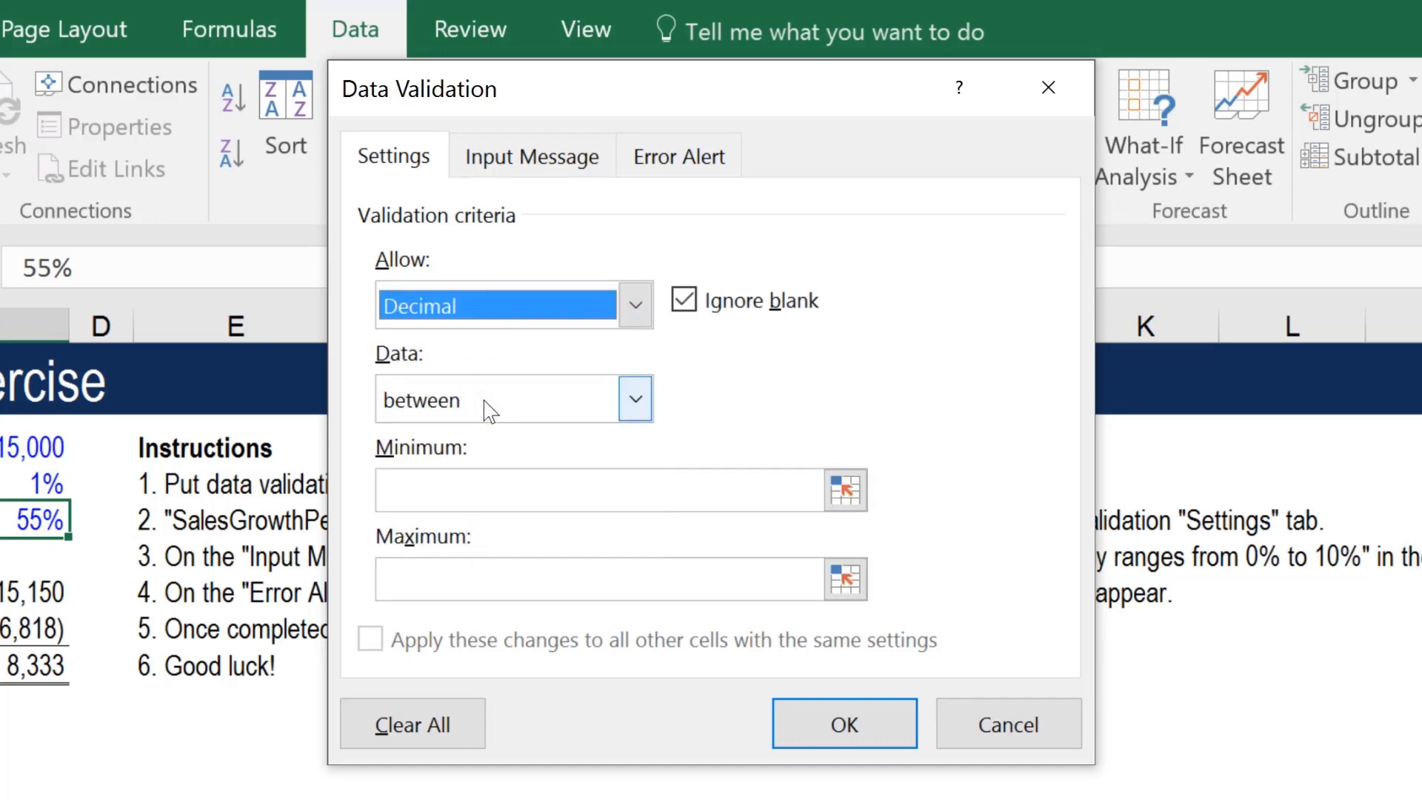
{"action": "key", "text": "Tab"}
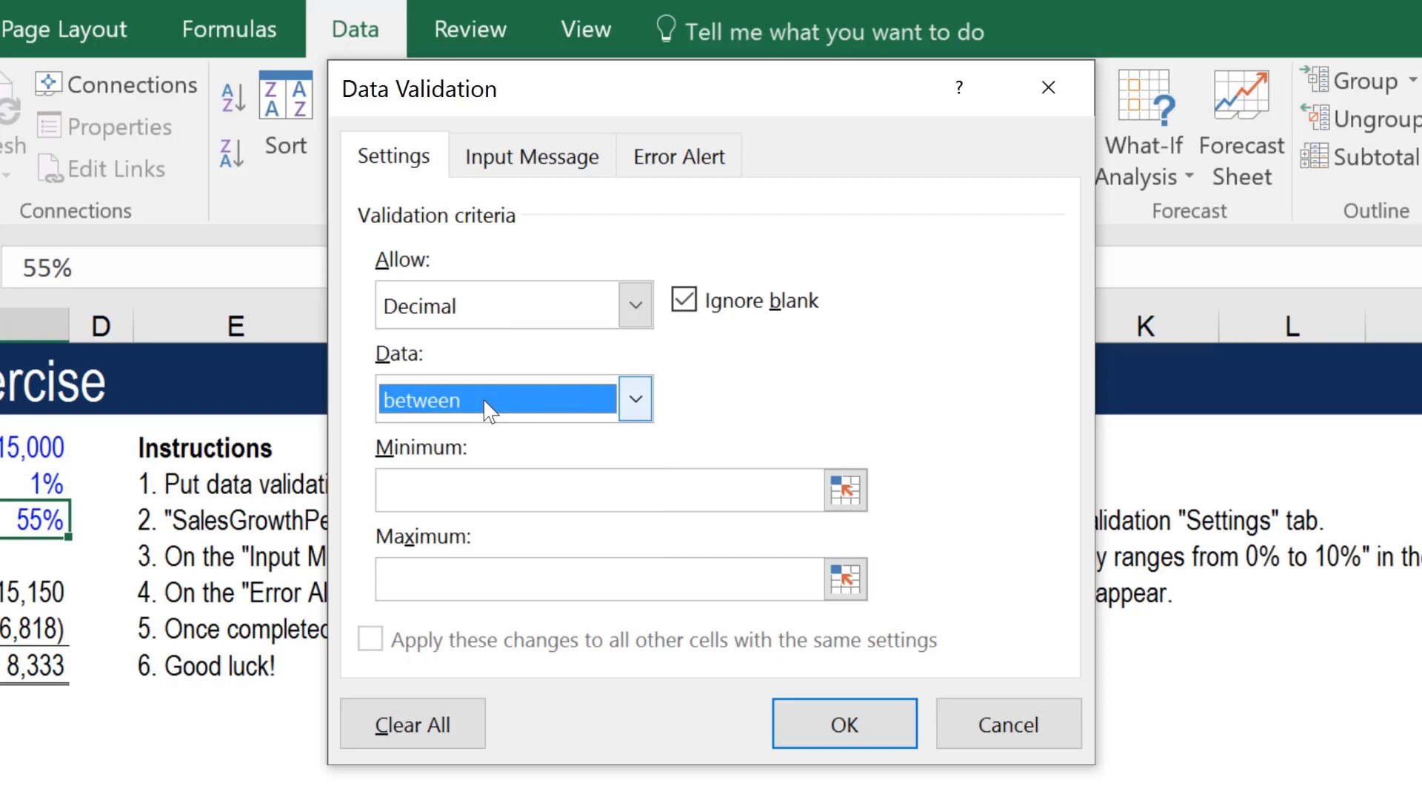
{"action": "key", "text": "Tab"}
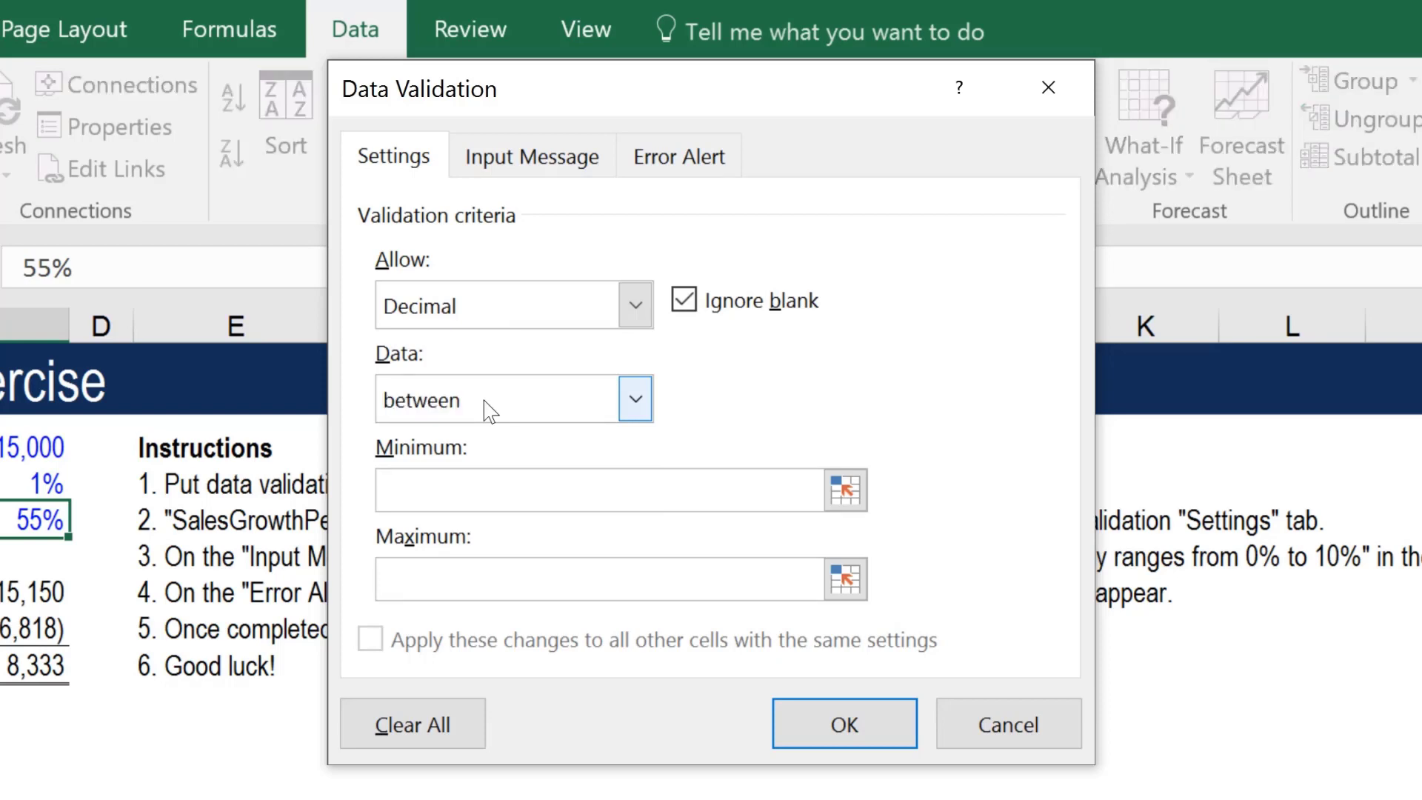
{"action": "type", "text": "0"}
{"action": "key", "text": "Tab"}
{"action": "type", "text": "0.9"}
Set the title of the validation's input message to "Please note:"
{"action": "left_click", "coordinate": [492, 154]}
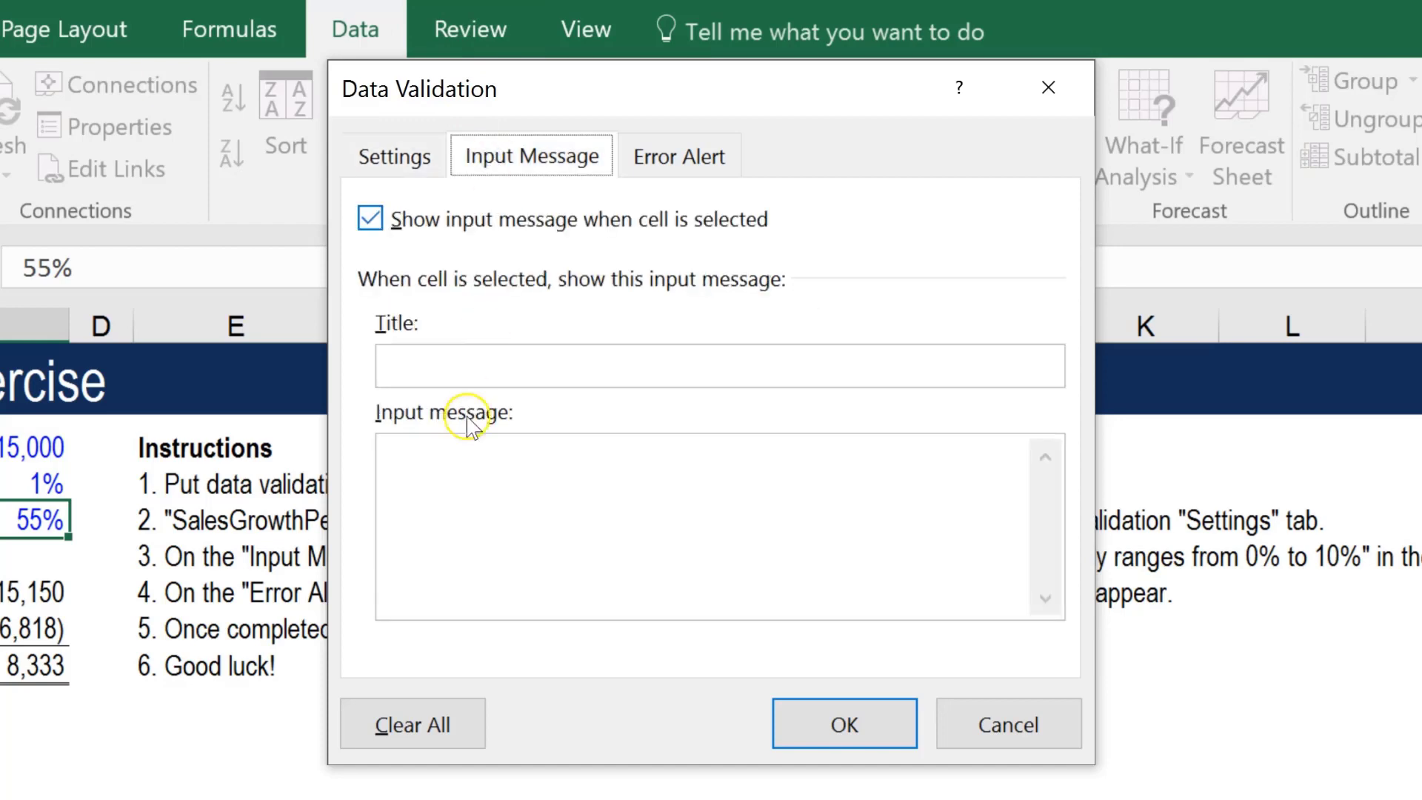
{"action": "left_click", "coordinate": [424, 360]}
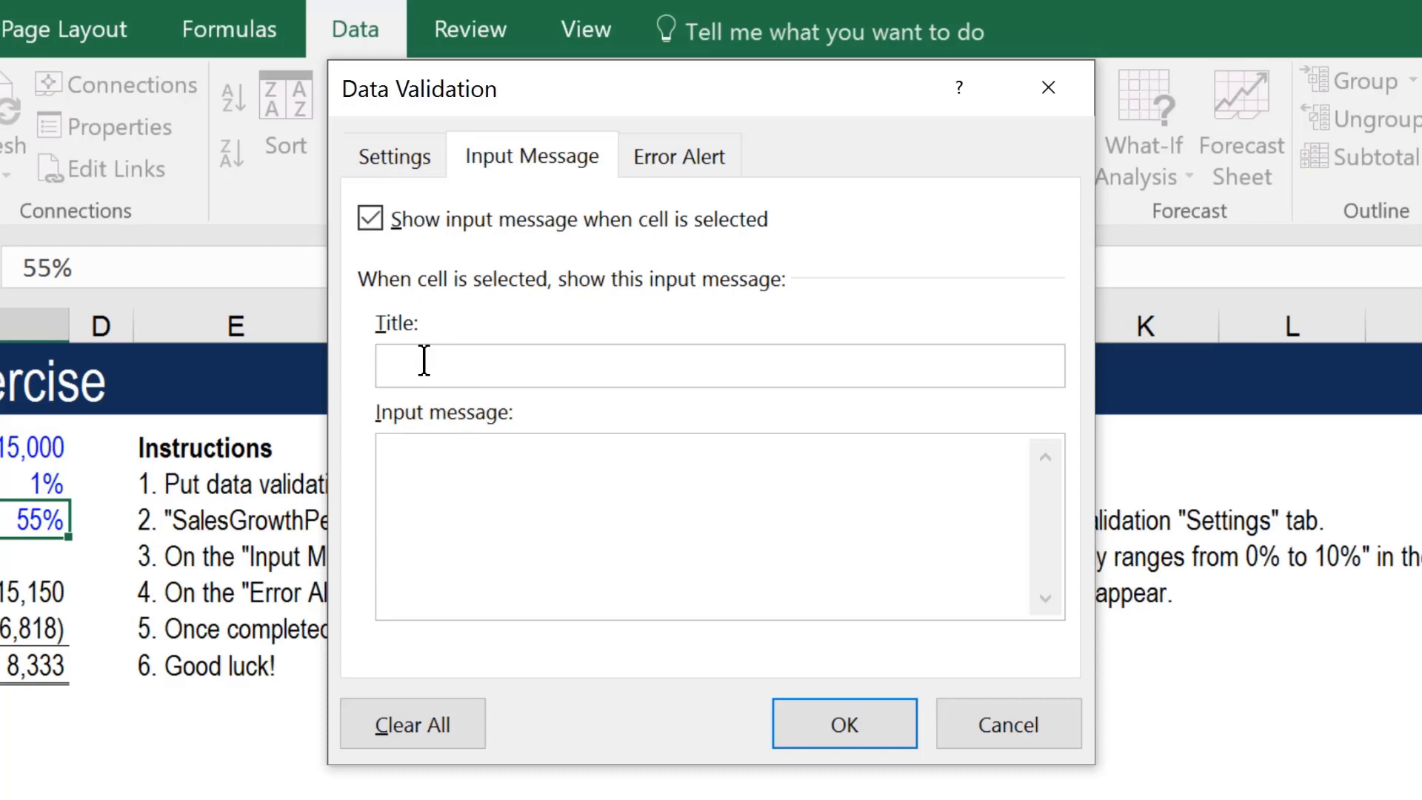
{"action": "type", "text": "Please note\""}
{"action": "key", "text": "BackSpace"}
{"action": "type", "text": ":"}
Enter the input message "Please input your assumption for gross margins. Historically gross margins are between 0 and 90 percent."
{"action": "key", "text": "Tab"}
{"action": "type", "text": "Please in"}
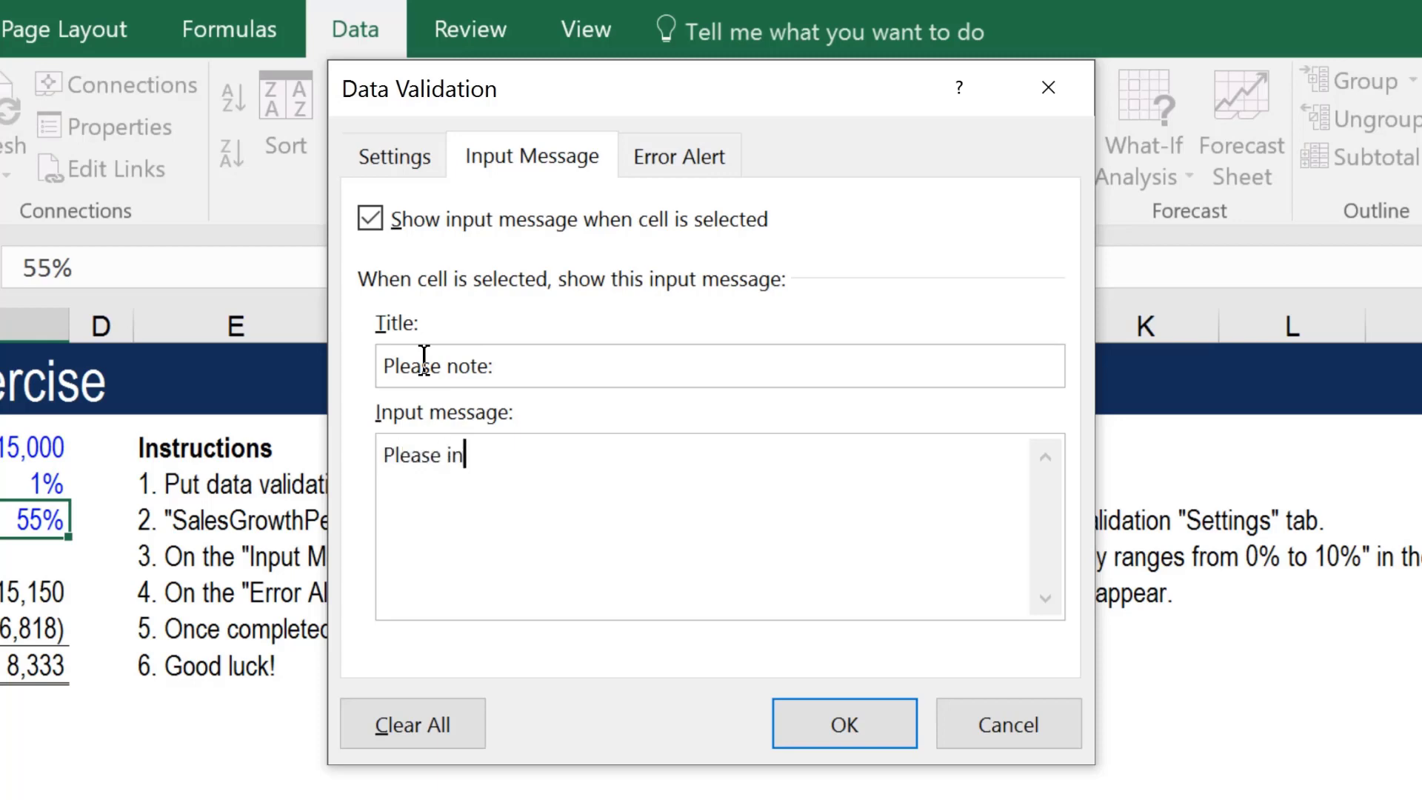
{"action": "type", "text": "put your assumption "}
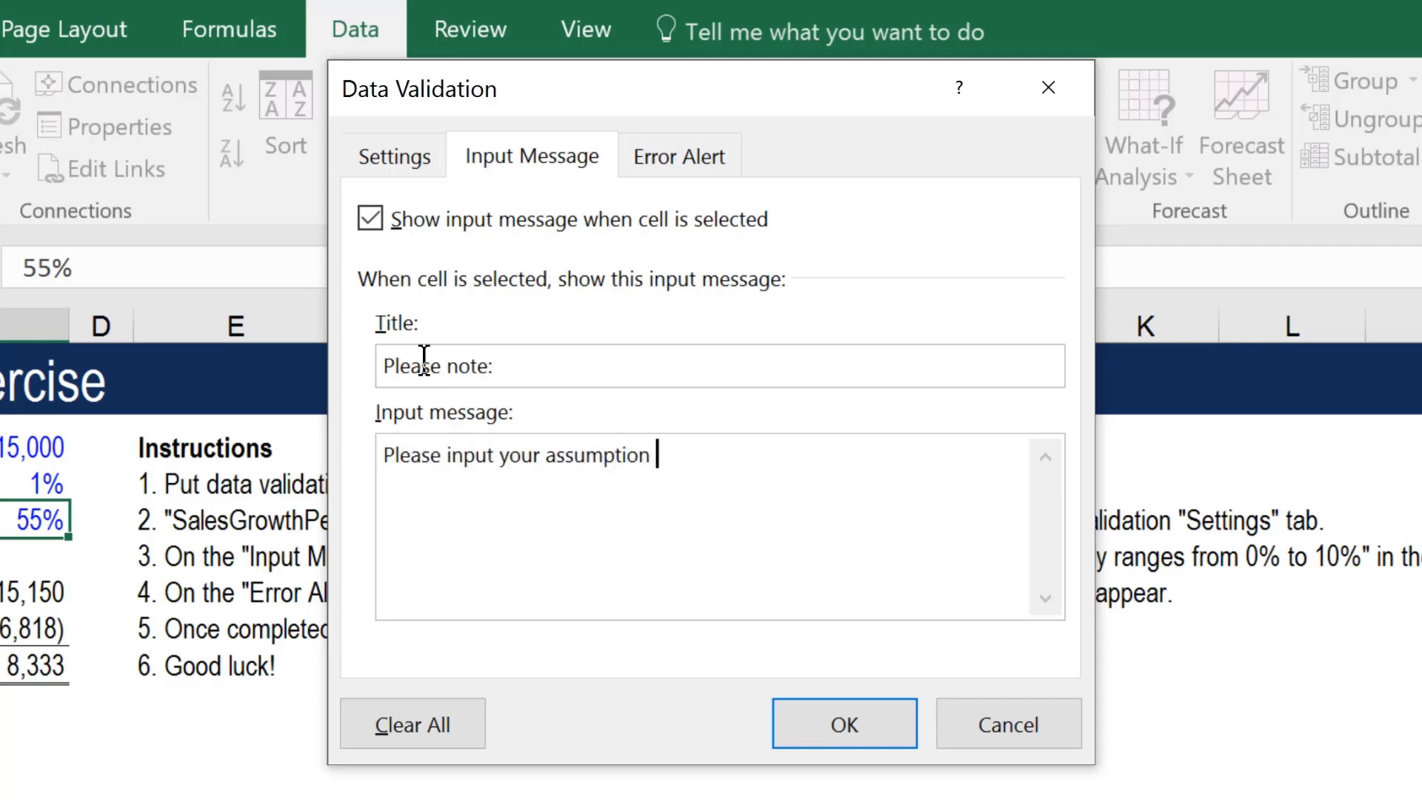
{"action": "type", "text": "for gross margins."}
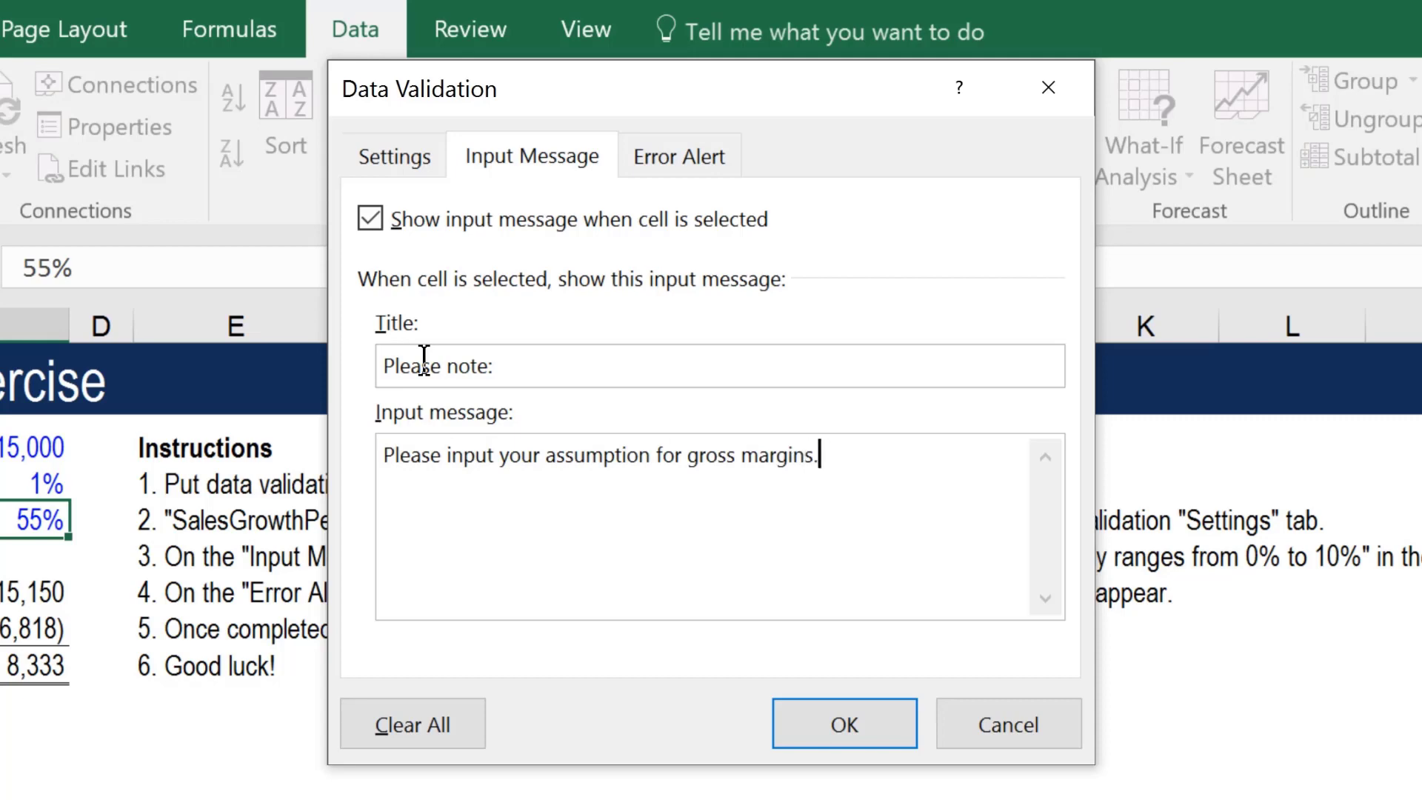
{"action": "type", "text": "  Historically gro"}
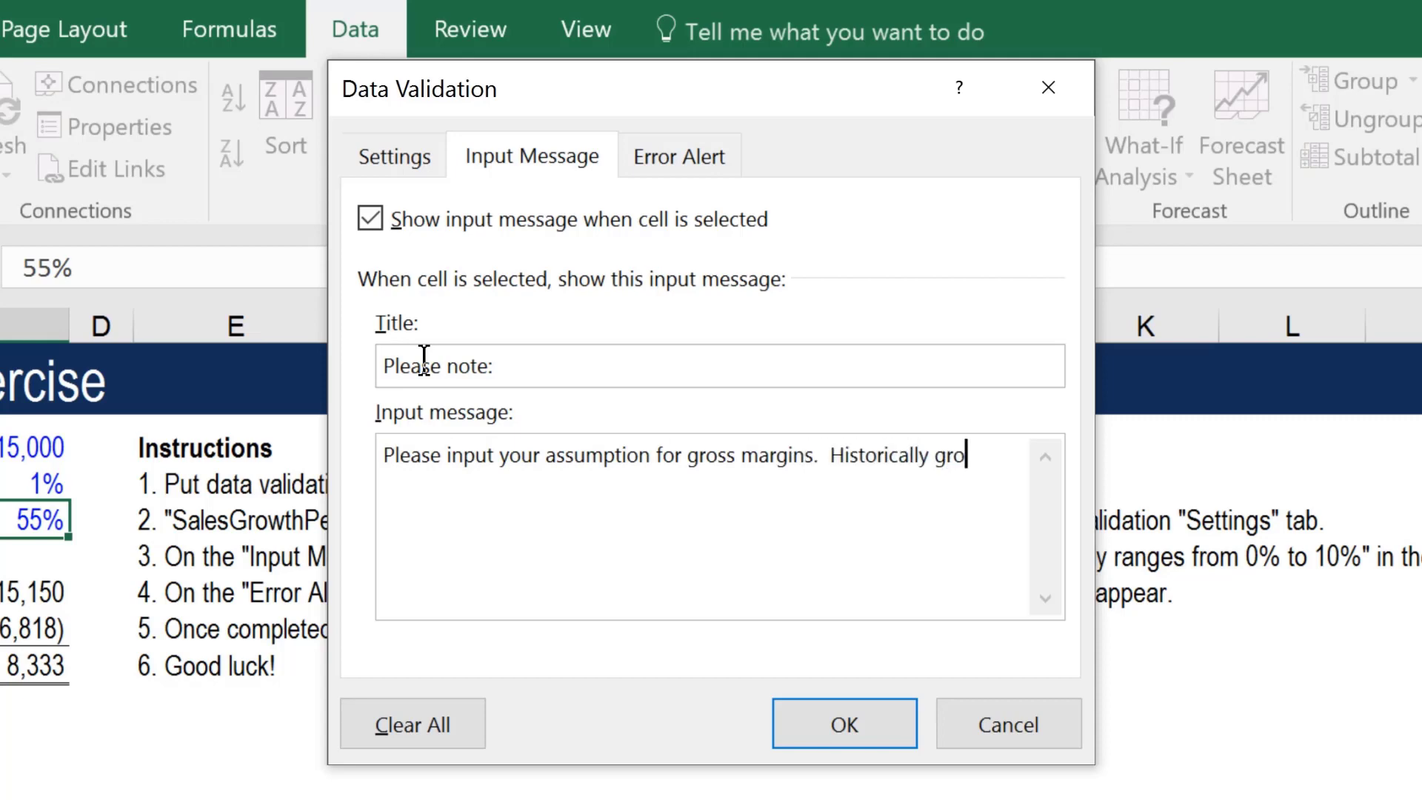
{"action": "type", "text": "ss margins are between "}
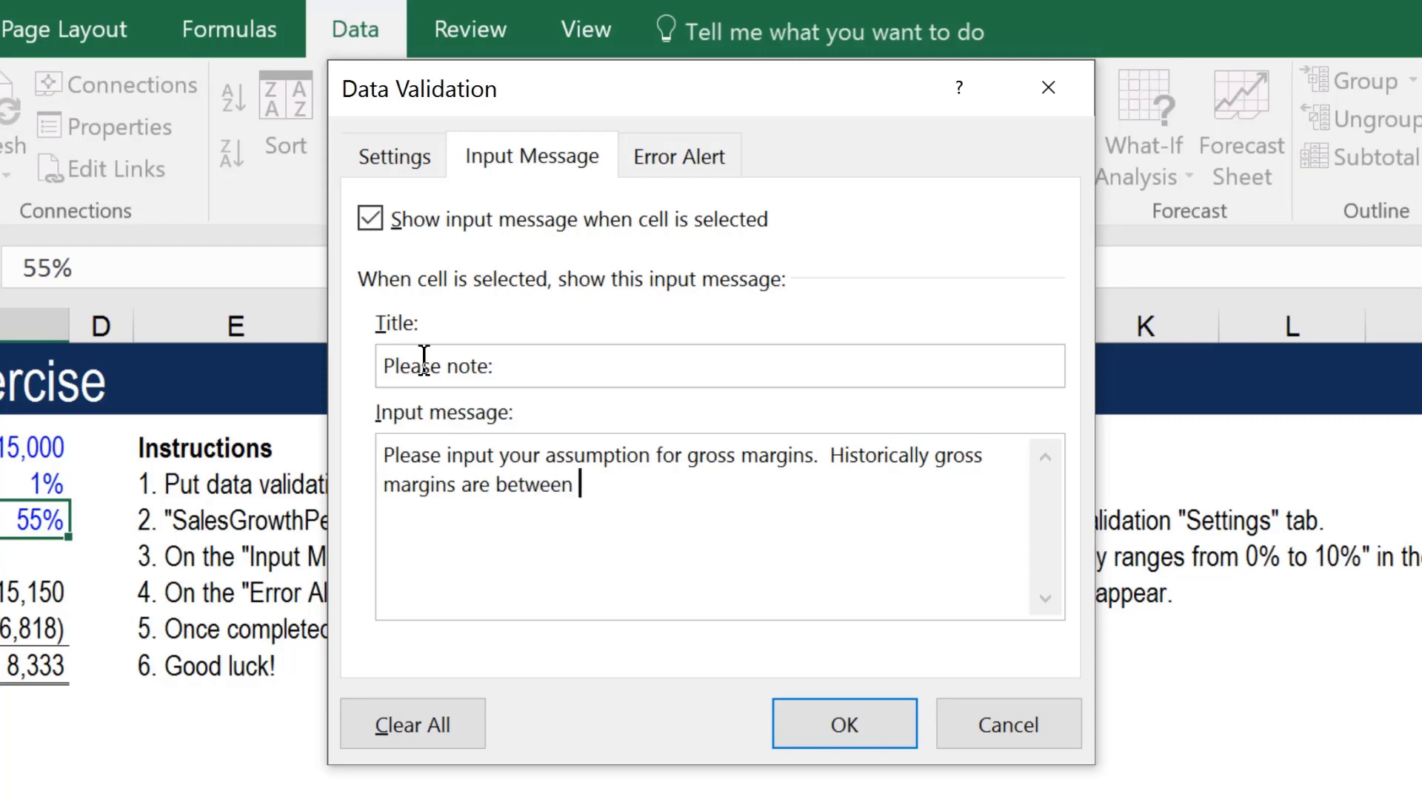
{"action": "type", "text": "0 and 90 perce"}
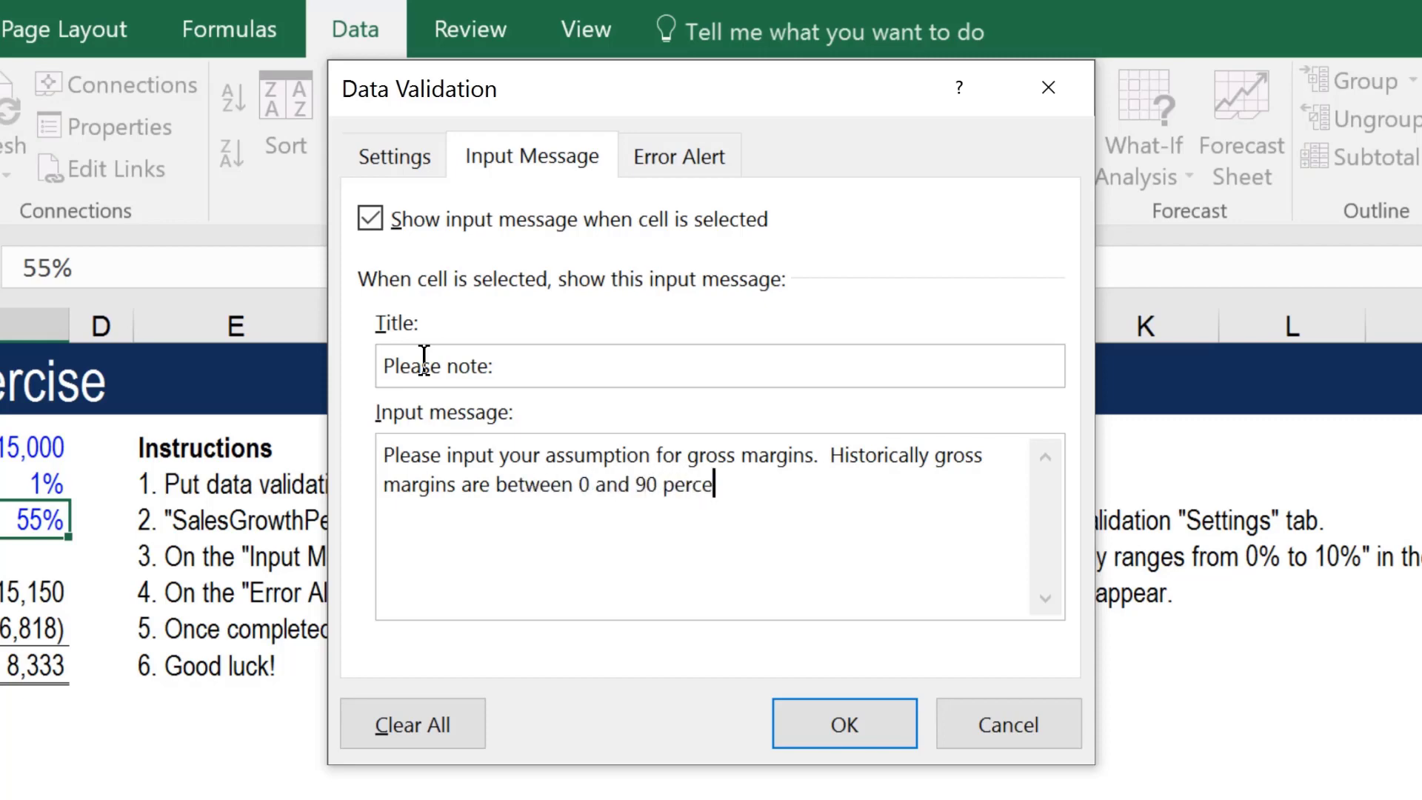
{"action": "type", "text": "nt."}
Set the validation's error alert to the Warning style with the title "Warning"
{"action": "left_click", "coordinate": [669, 154]}
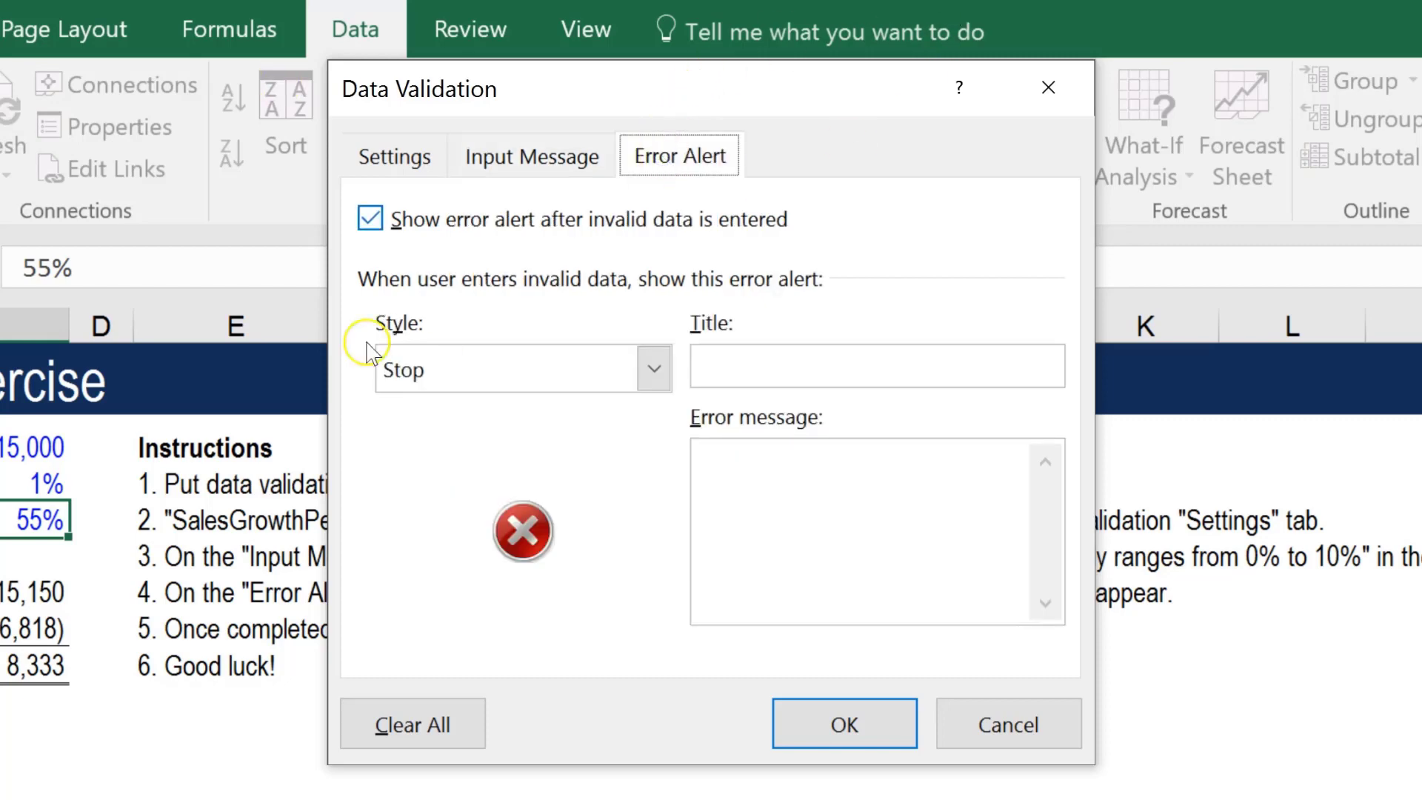
{"action": "left_click", "coordinate": [400, 374]}
{"action": "left_click", "coordinate": [429, 440]}
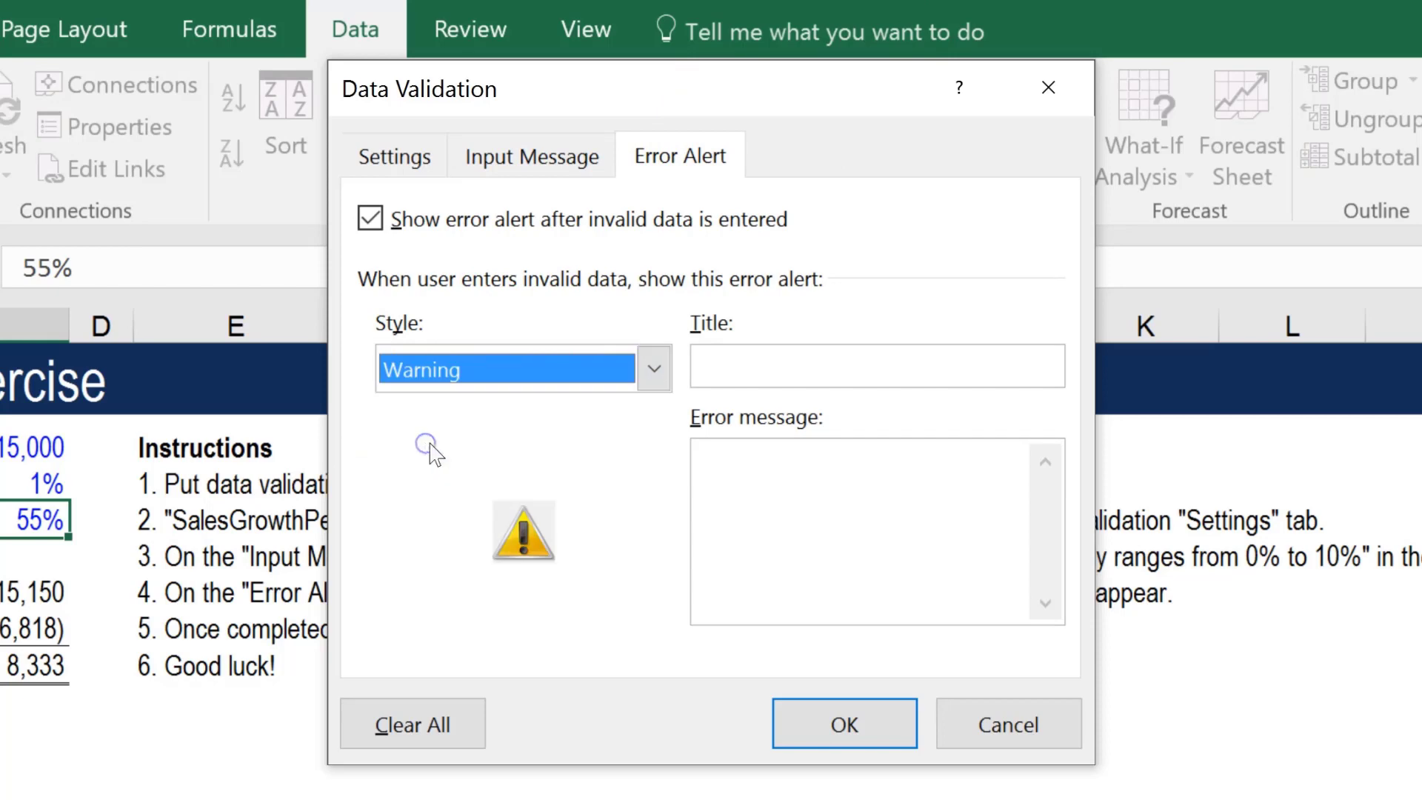
{"action": "left_click", "coordinate": [822, 355]}
{"action": "type", "text": "W"}
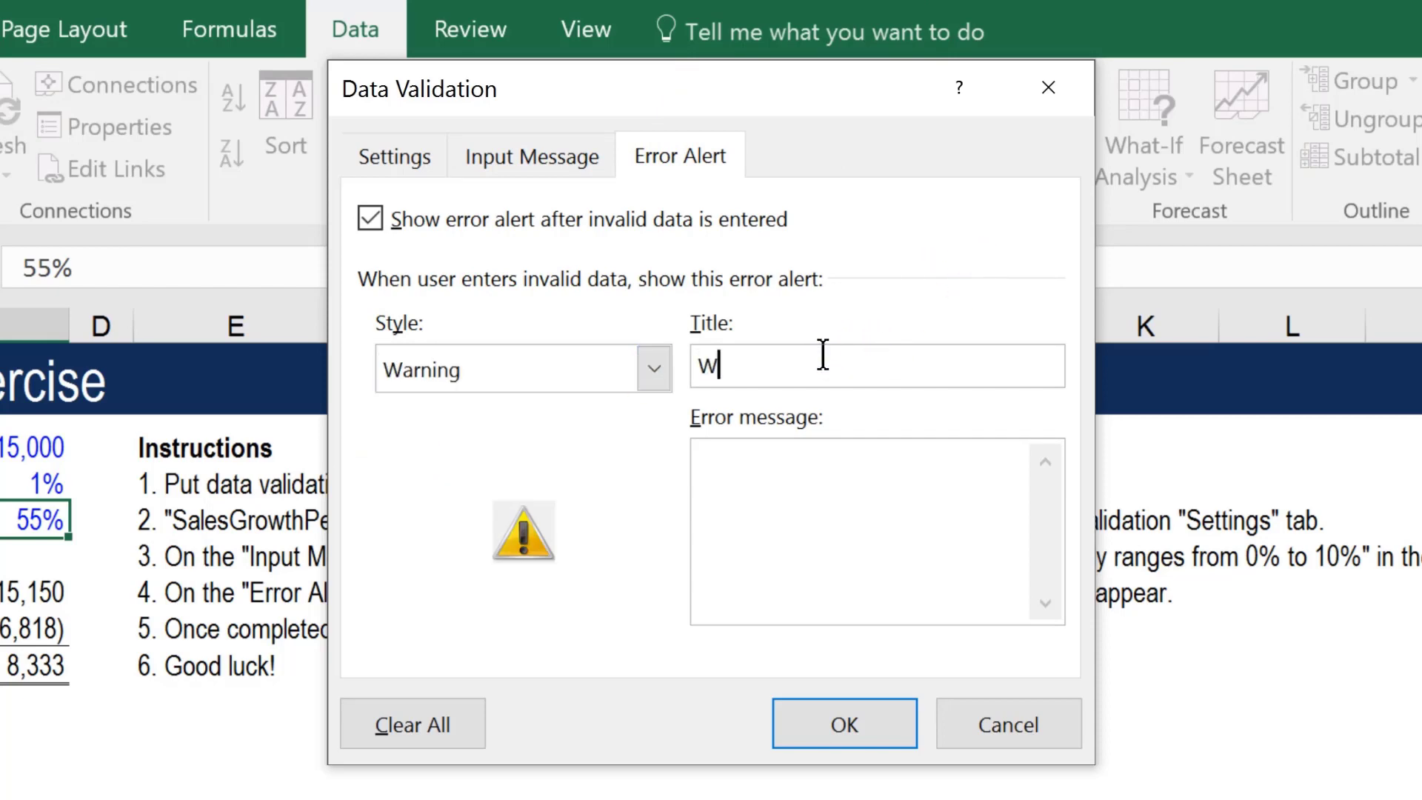
{"action": "type", "text": "arning"}
Enter the error message "You have input a gross margin assumption that is not between 0 and 90 percent." and apply the validation
{"action": "key", "text": "Tab"}
{"action": "type", "text": "You have inpu"}
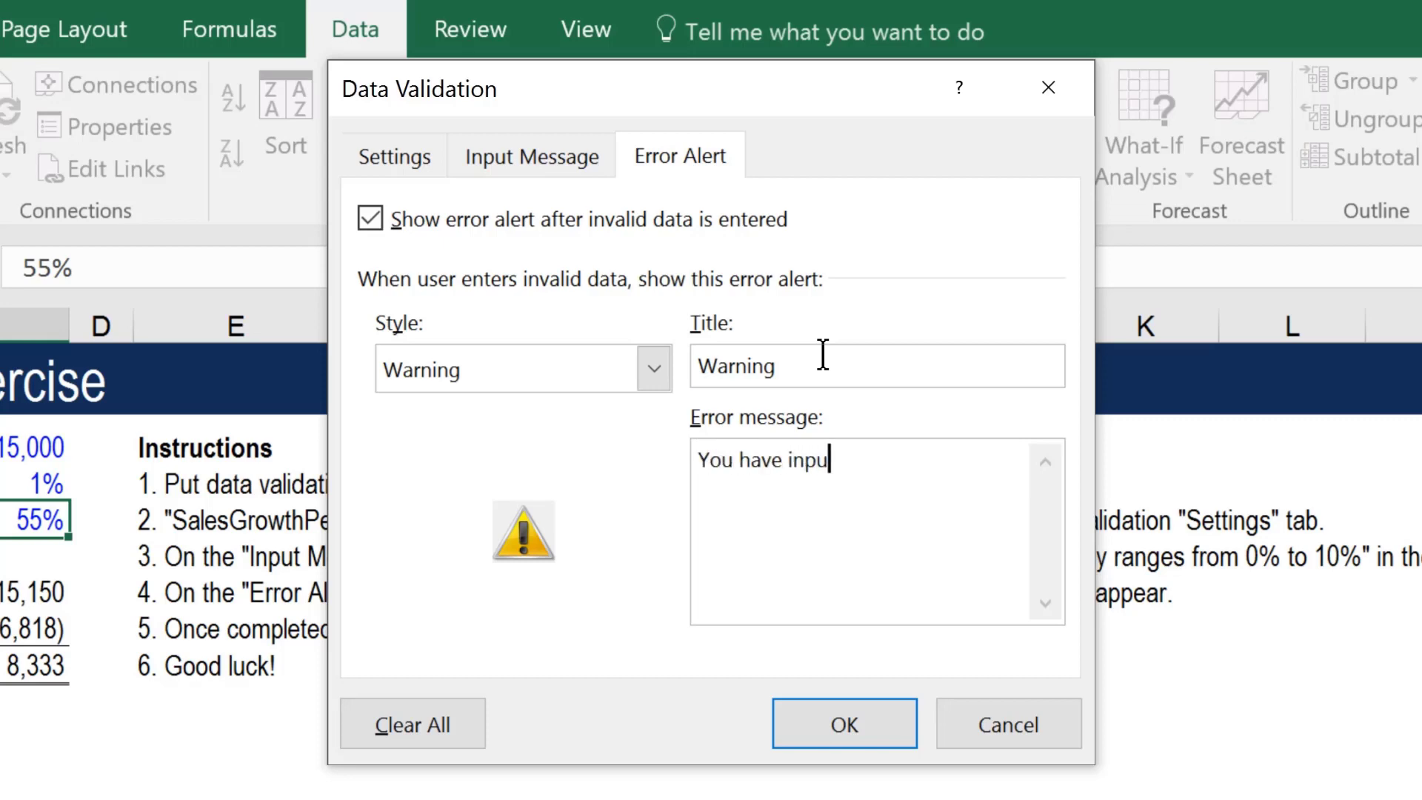
{"action": "type", "text": "t a gross margin "}
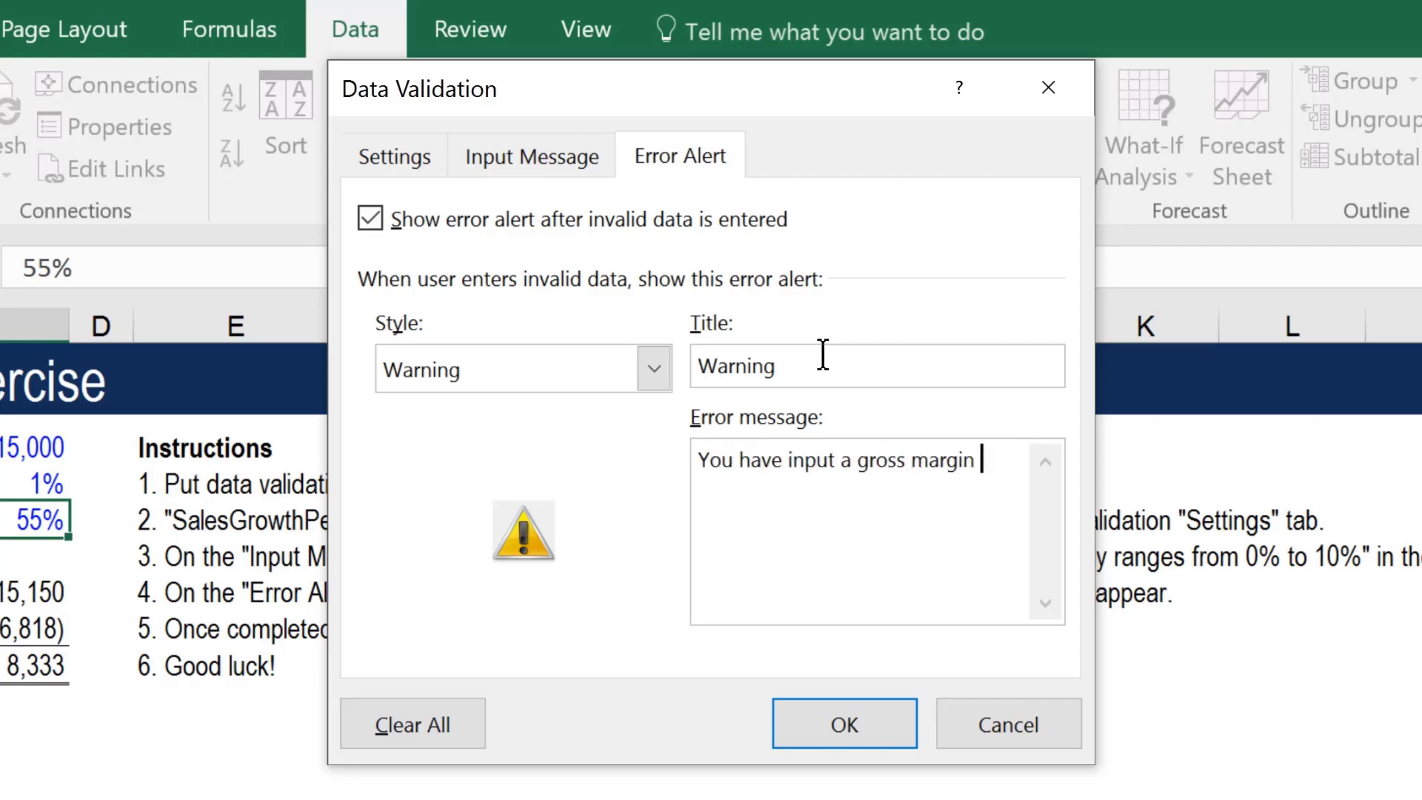
{"action": "type", "text": "assumption that"}
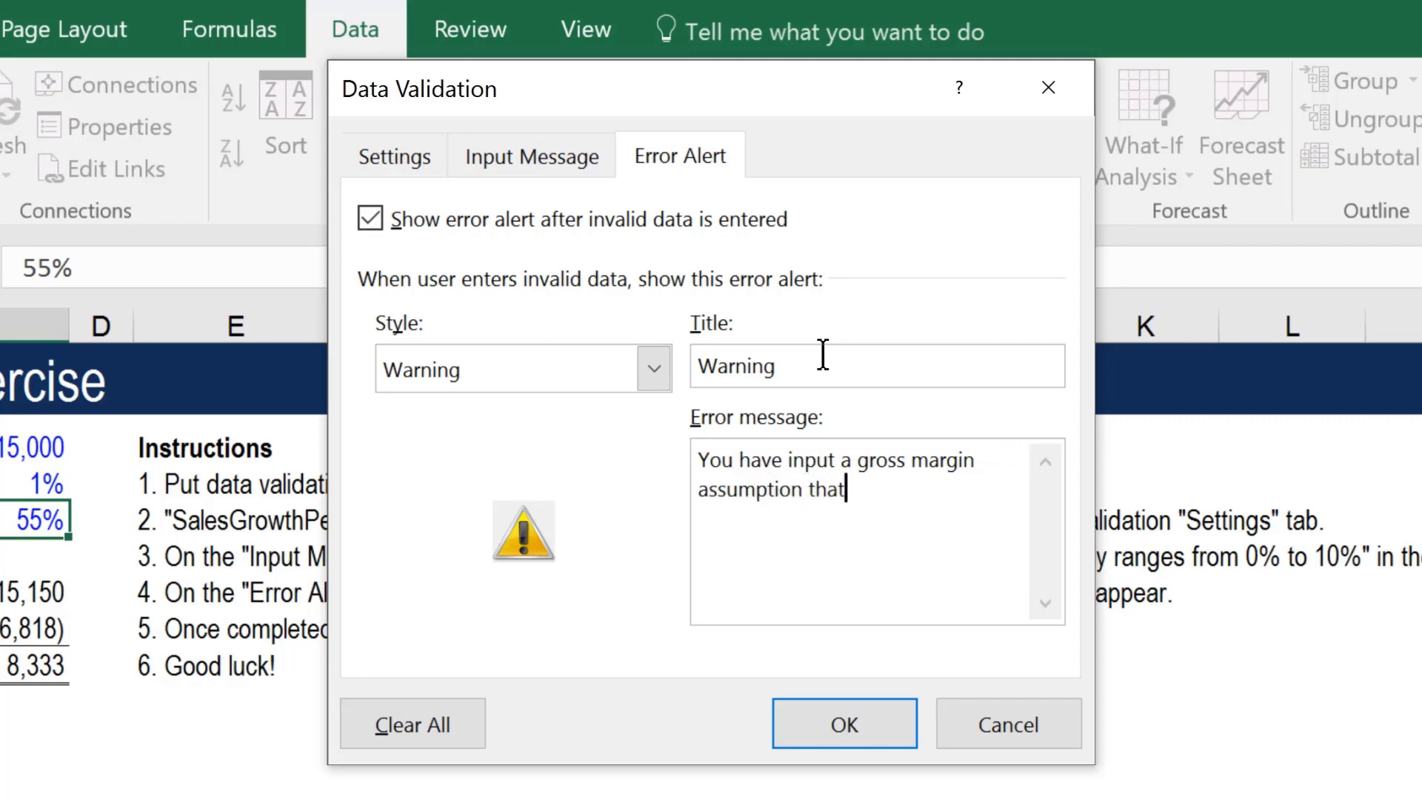
{"action": "type", "text": " is not between "}
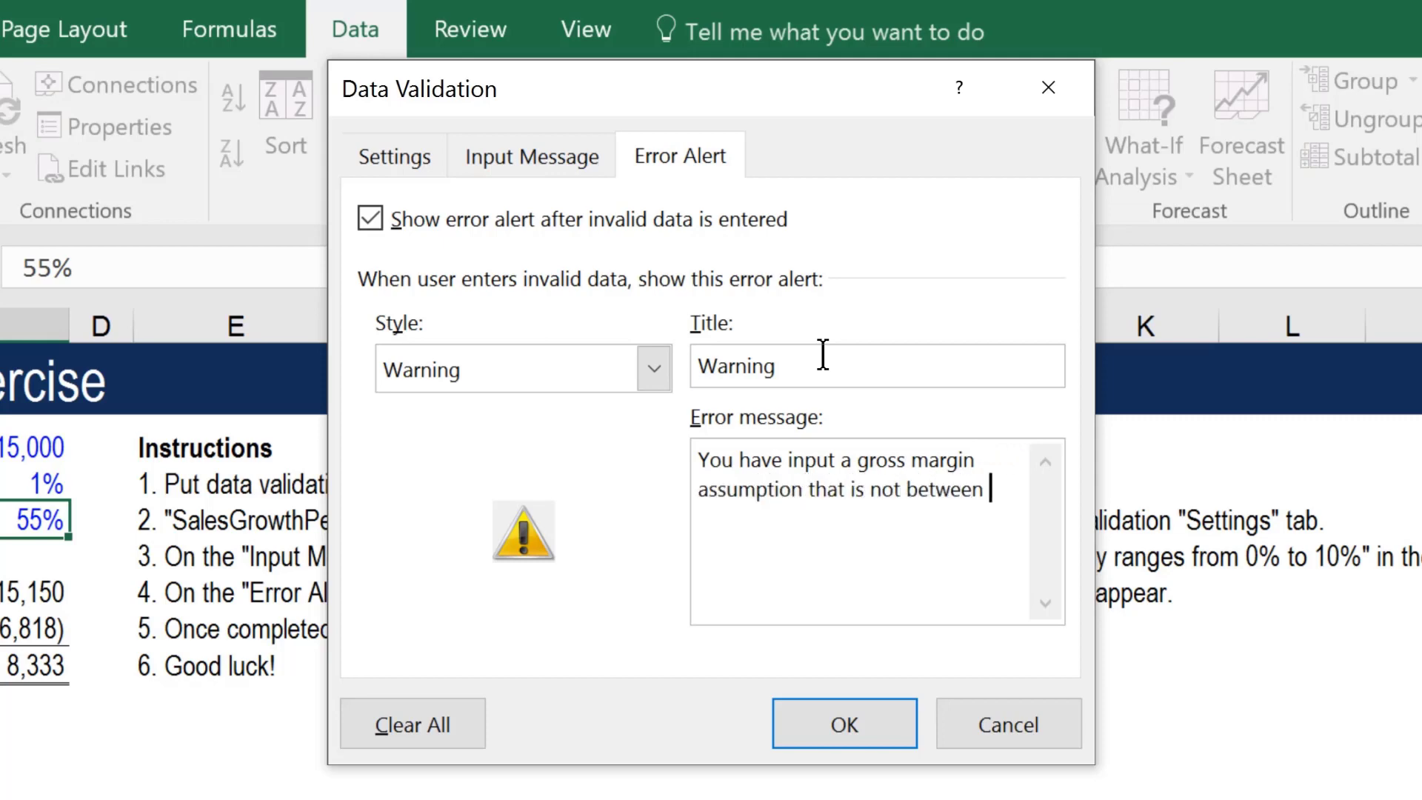
{"action": "type", "text": "0 and 90"}
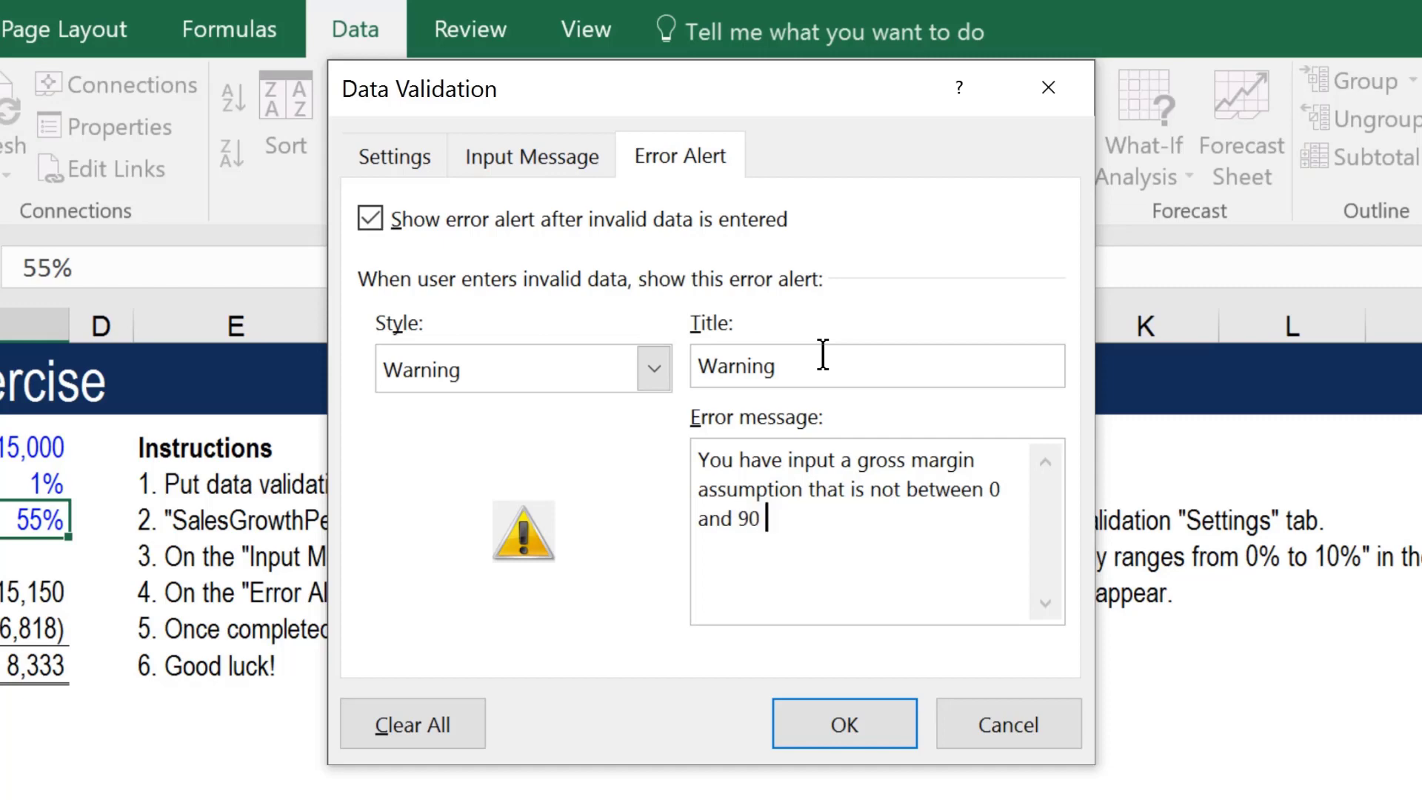
{"action": "type", "text": "  percent."}
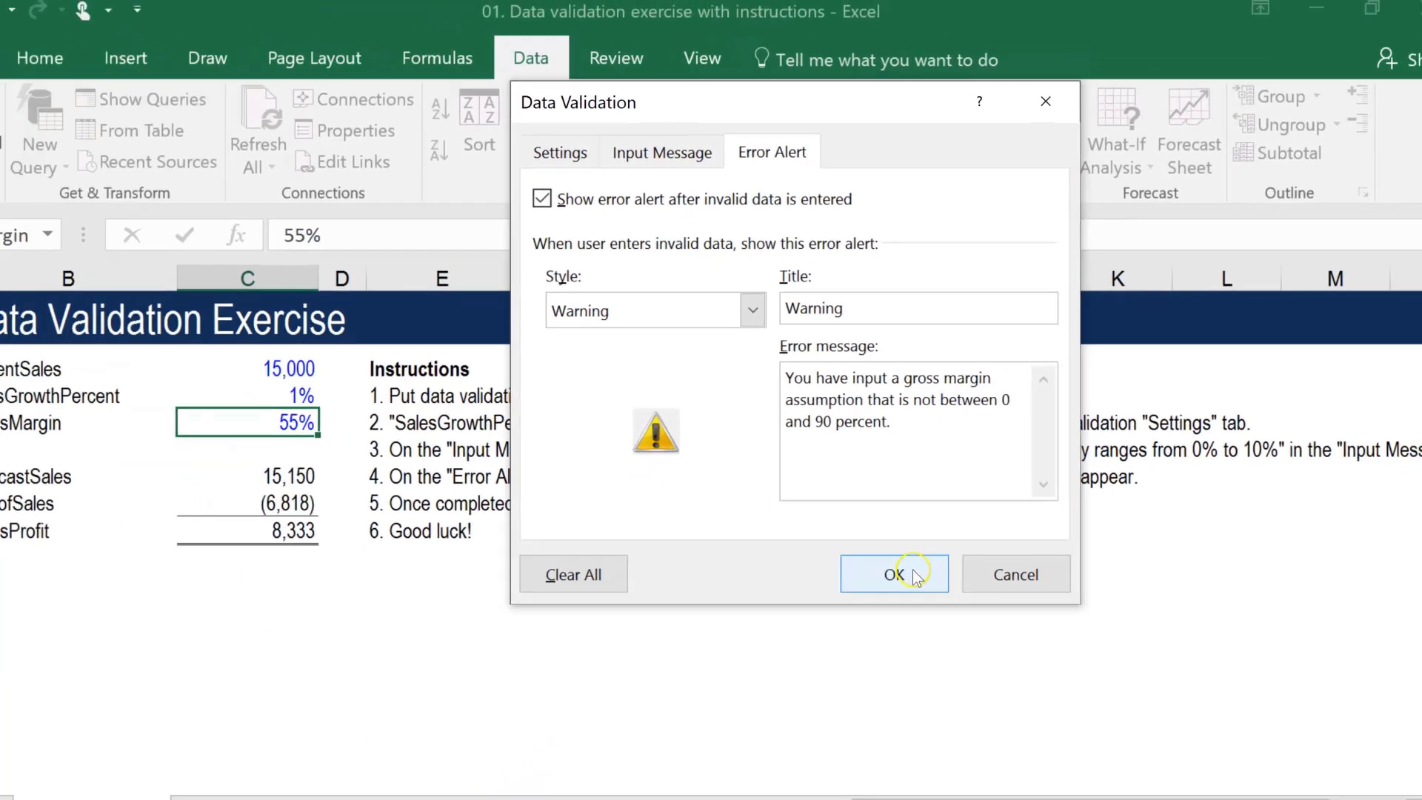
{"action": "left_click", "coordinate": [874, 717]}
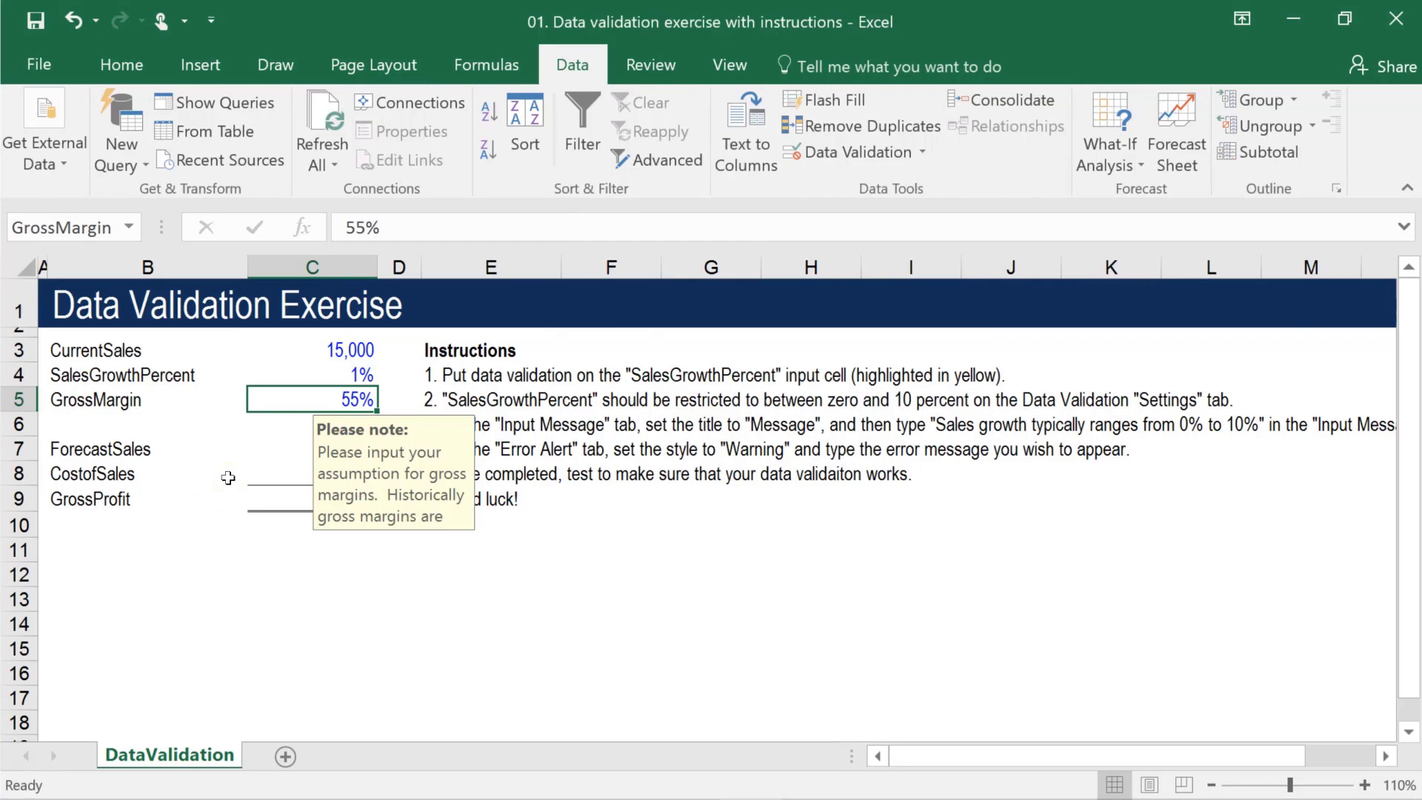
Test the validation by entering 95% for GrossMargin and choosing to continue with the out-of-range value
{"action": "type", "text": "95"}
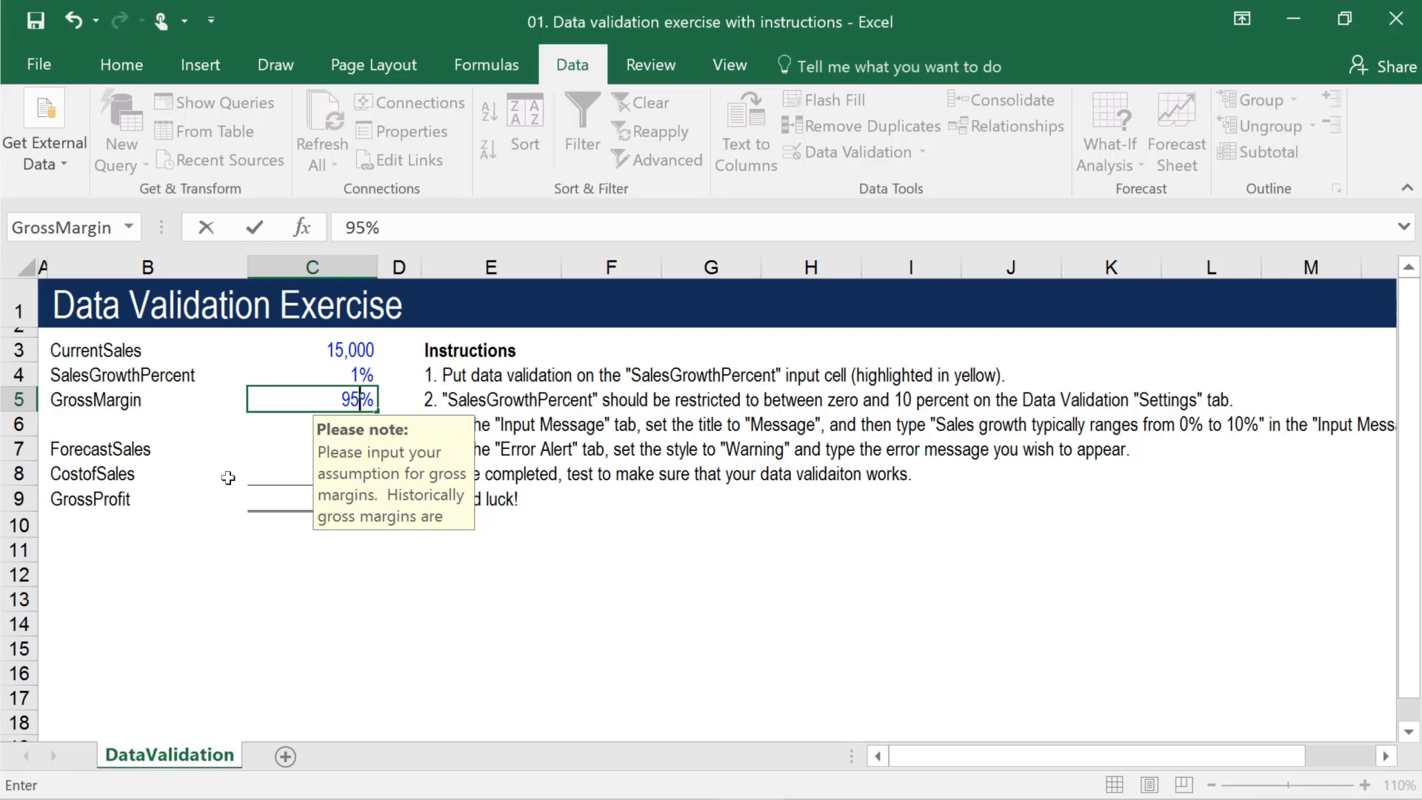
{"action": "key", "text": "Return"}
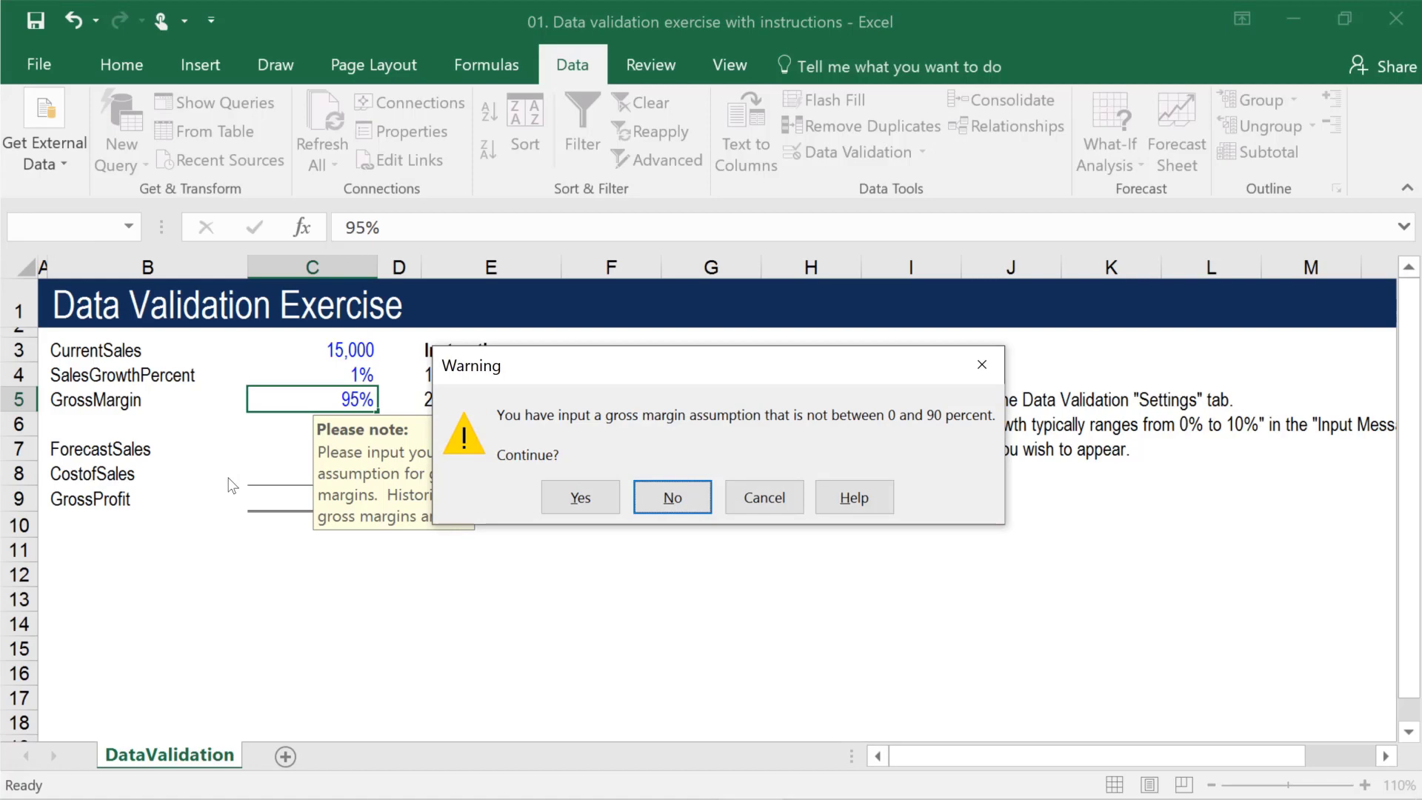
{"action": "left_click", "coordinate": [598, 495]}
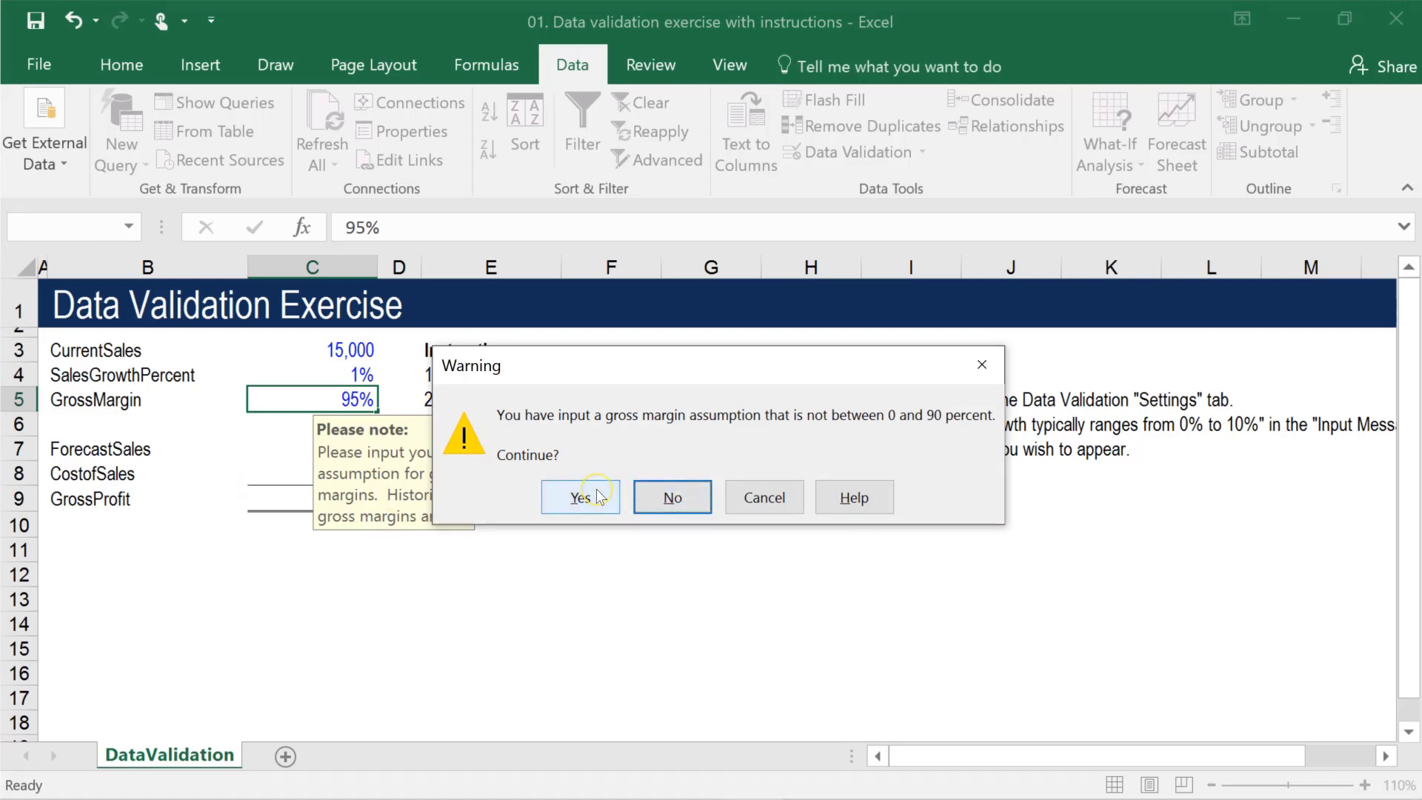
{"action": "left_click", "coordinate": [596, 494]}
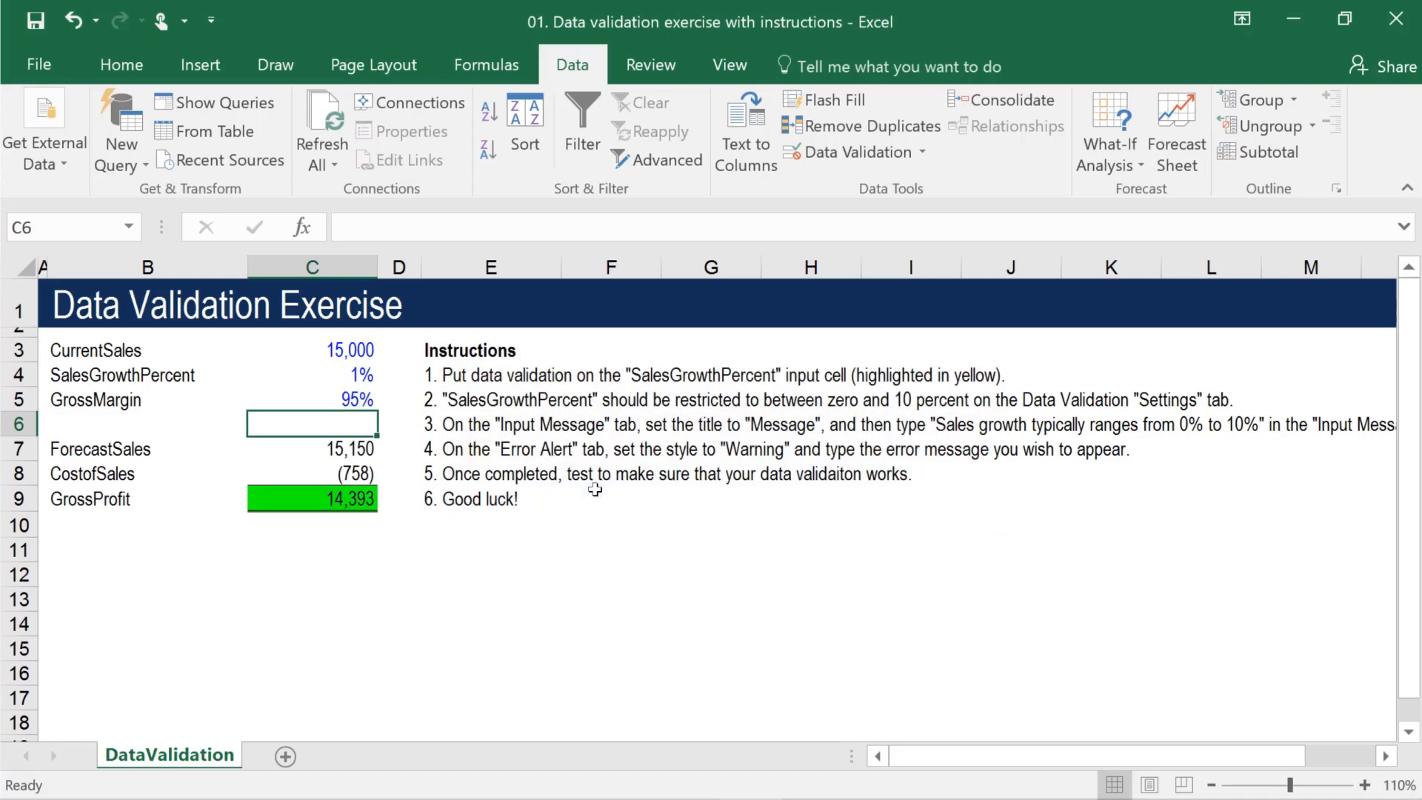
Circle the invalid data on the worksheet
{"action": "left_click", "coordinate": [922, 152]}
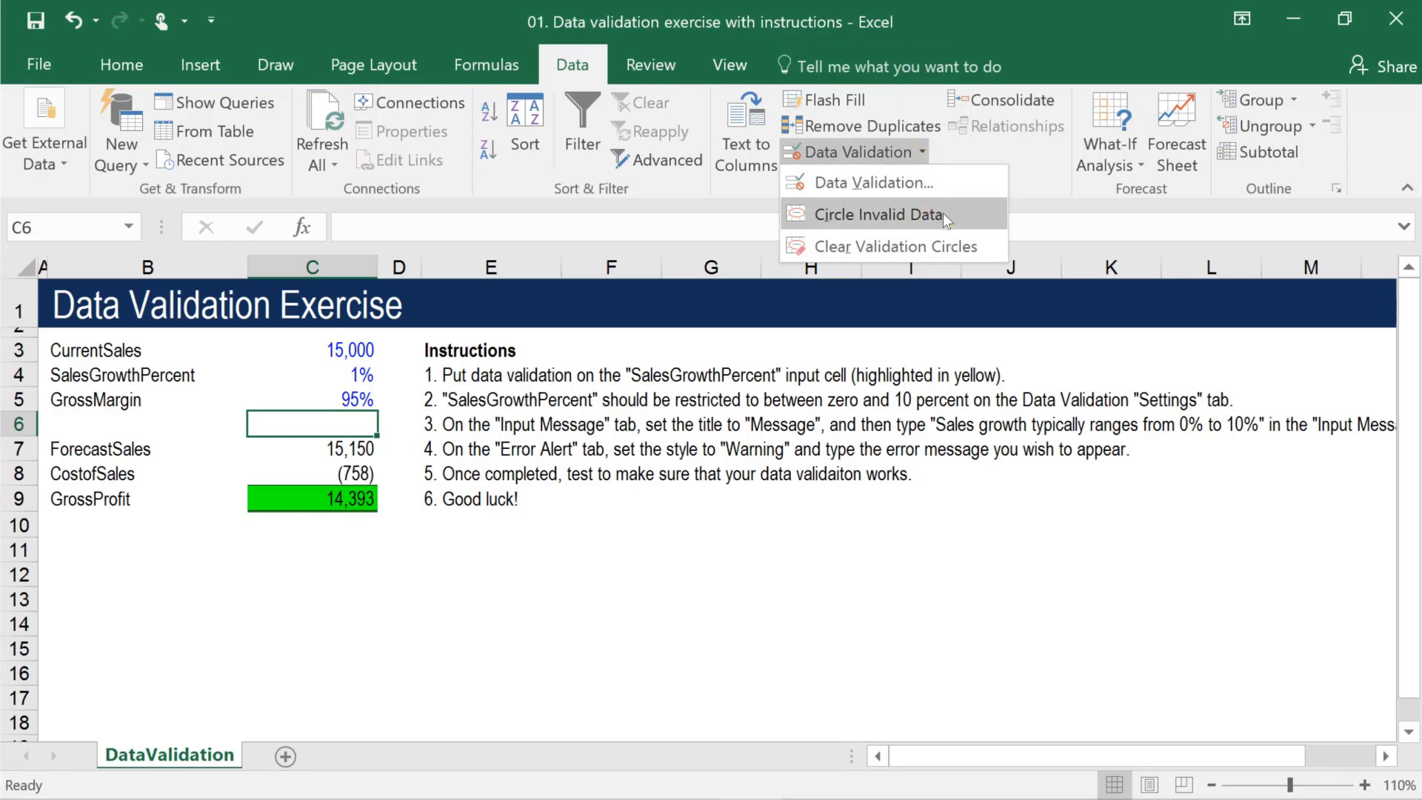
{"action": "left_click", "coordinate": [962, 216]}
{"action": "left_click", "coordinate": [963, 215]}
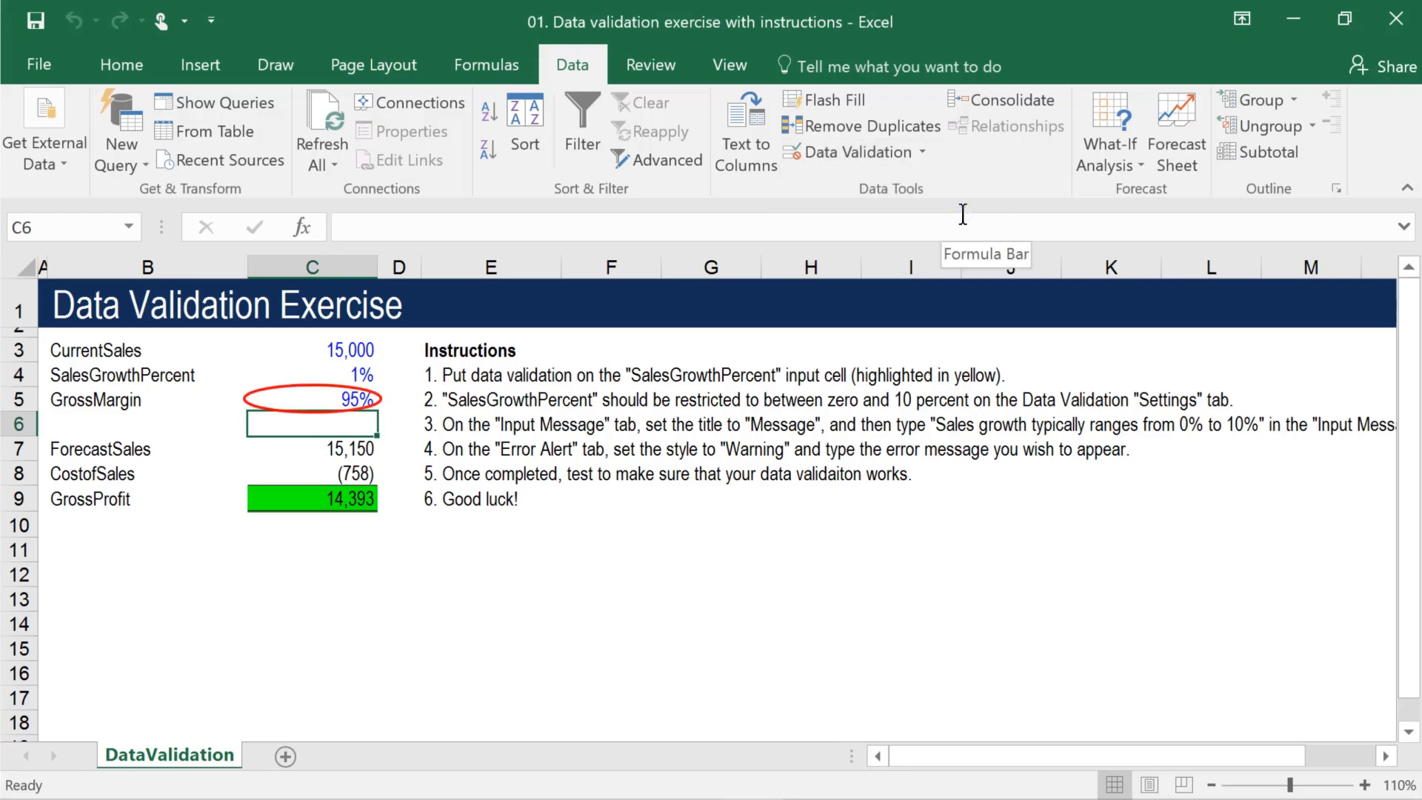
Bring up the list of data validation commands again
{"action": "left_click", "coordinate": [930, 145]}
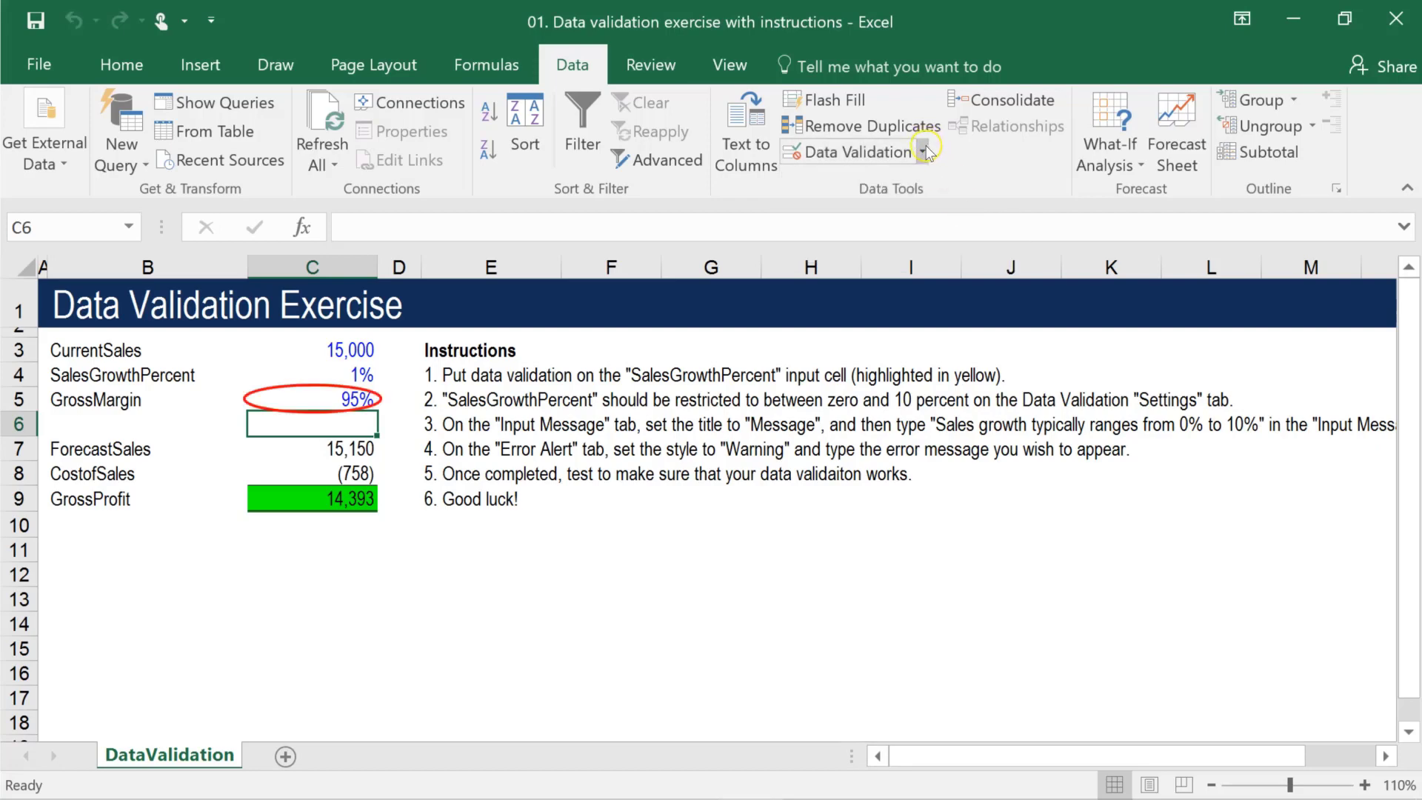
{"action": "left_click", "coordinate": [924, 151]}
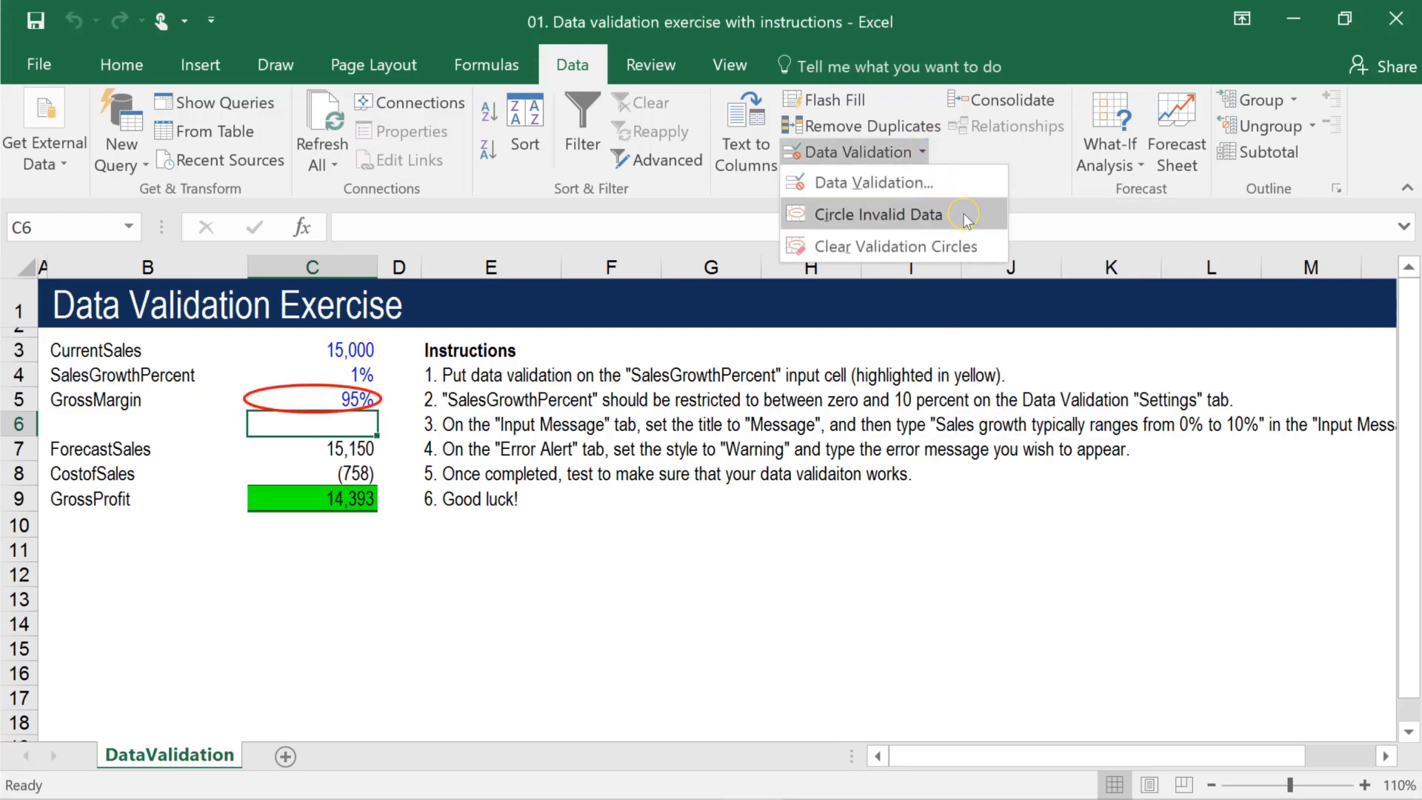